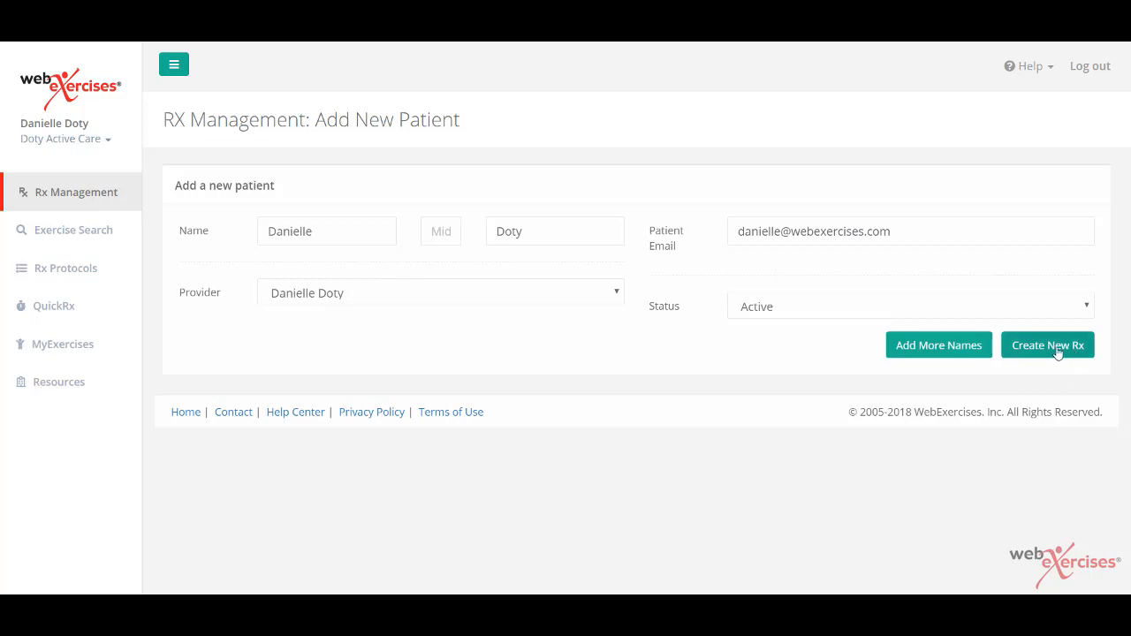
Create a new Rx for the entered patient with a duration of 2 weeks
{"action": "left_click", "coordinate": [1056, 350]}
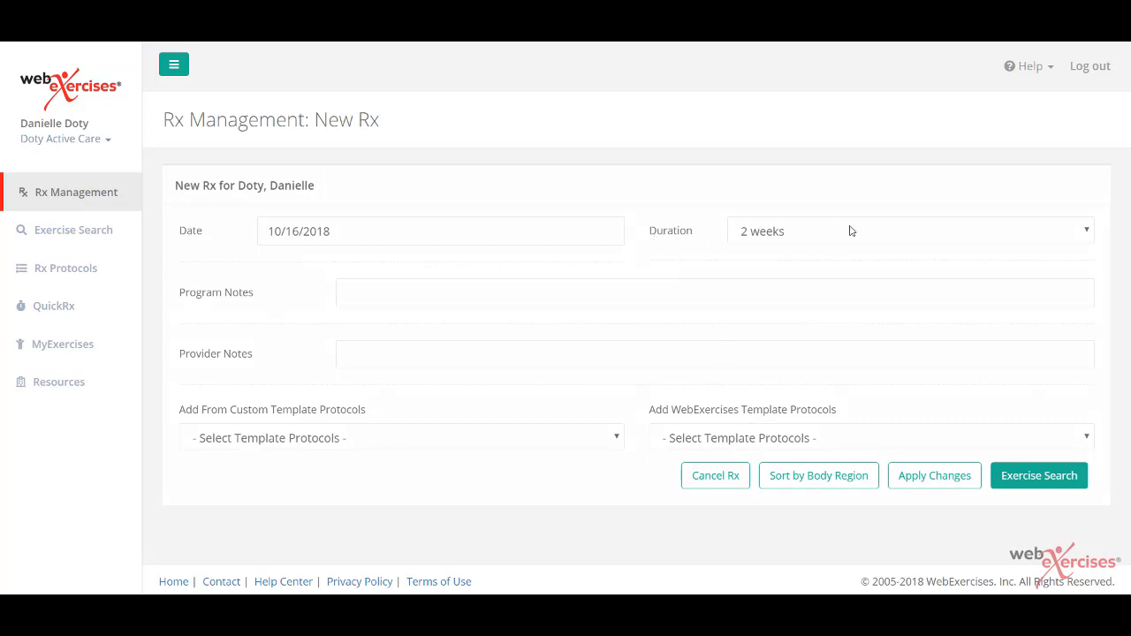
{"action": "left_click", "coordinate": [1085, 234]}
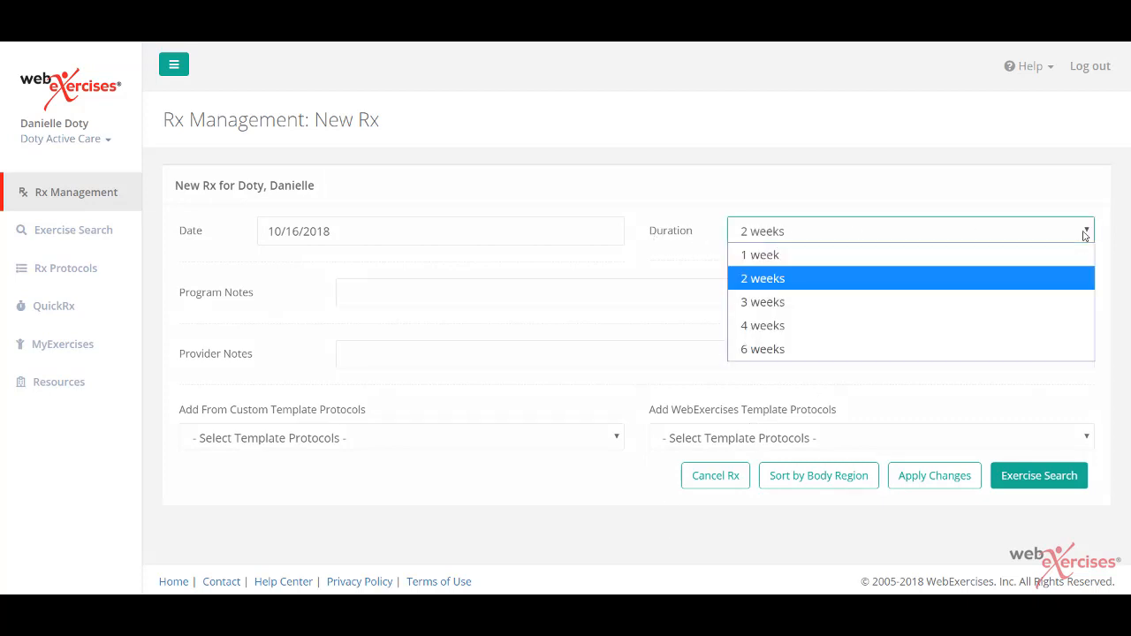
{"action": "left_click", "coordinate": [764, 285]}
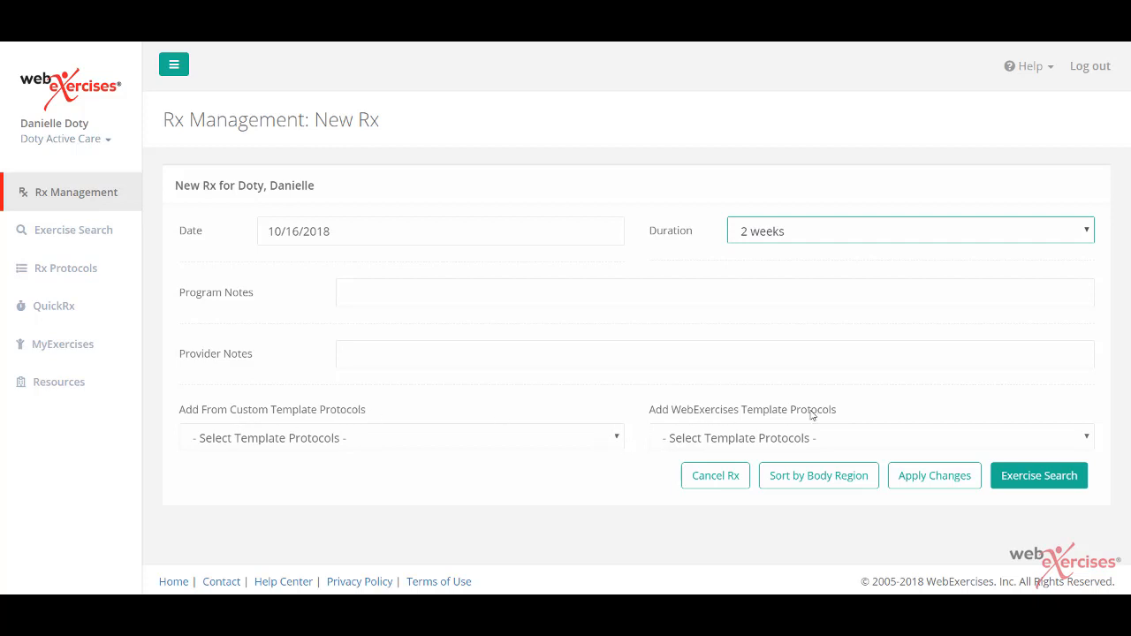
Add the WebExercises template protocol "HIP: Iliotibial Band (ITB) Syndrome" to the Rx
{"action": "left_click", "coordinate": [1085, 440]}
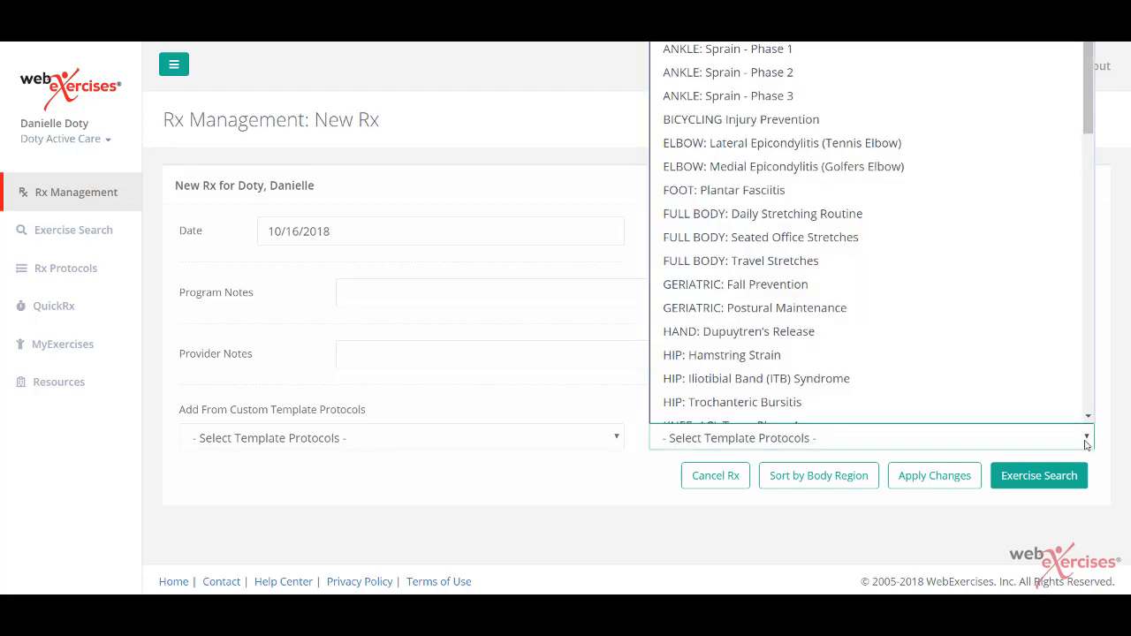
{"action": "scroll", "coordinate": [889, 353], "scroll_direction": "down", "scroll_amount": 3}
{"action": "scroll", "coordinate": [889, 354], "scroll_direction": "down", "scroll_amount": 3}
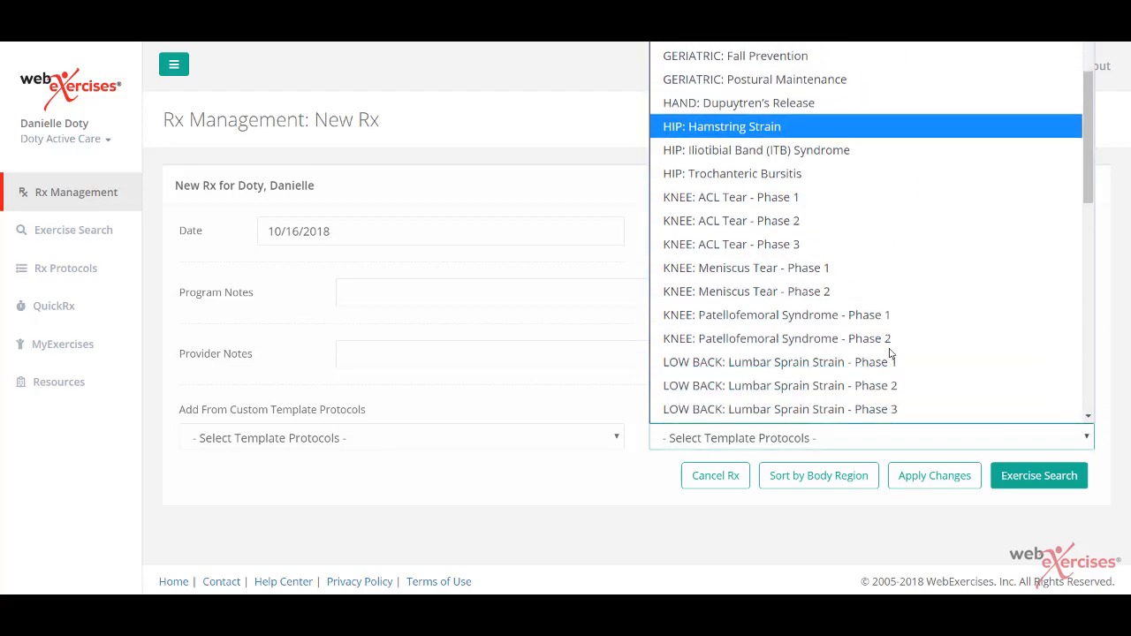
{"action": "scroll", "coordinate": [889, 354], "scroll_direction": "up", "scroll_amount": 3}
{"action": "scroll", "coordinate": [891, 353], "scroll_direction": "up", "scroll_amount": 1}
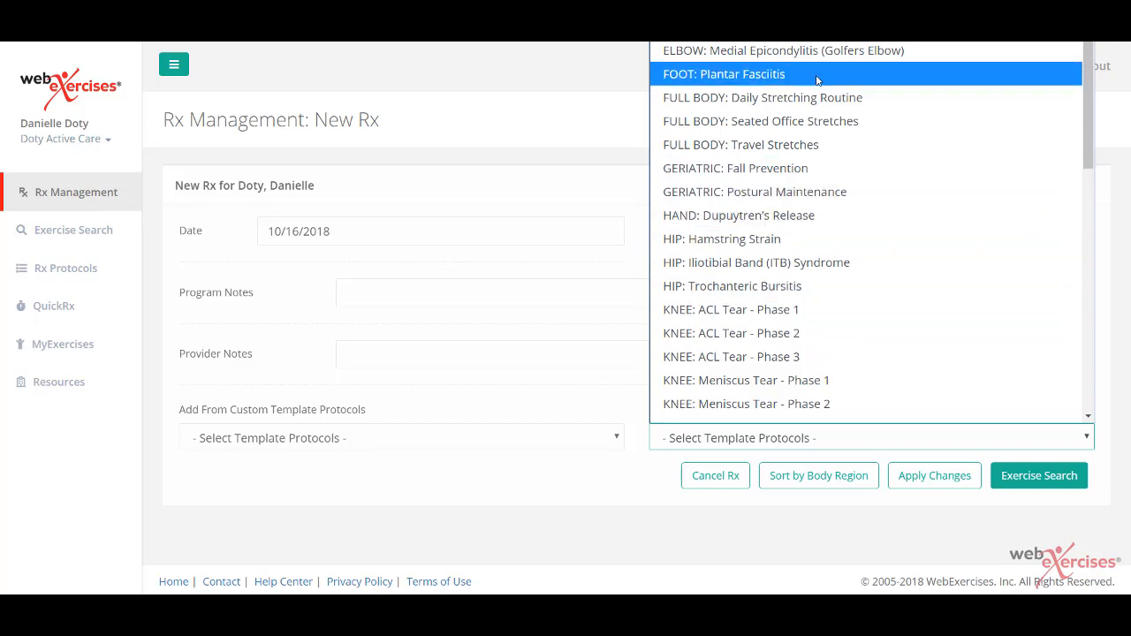
{"action": "left_click", "coordinate": [737, 264]}
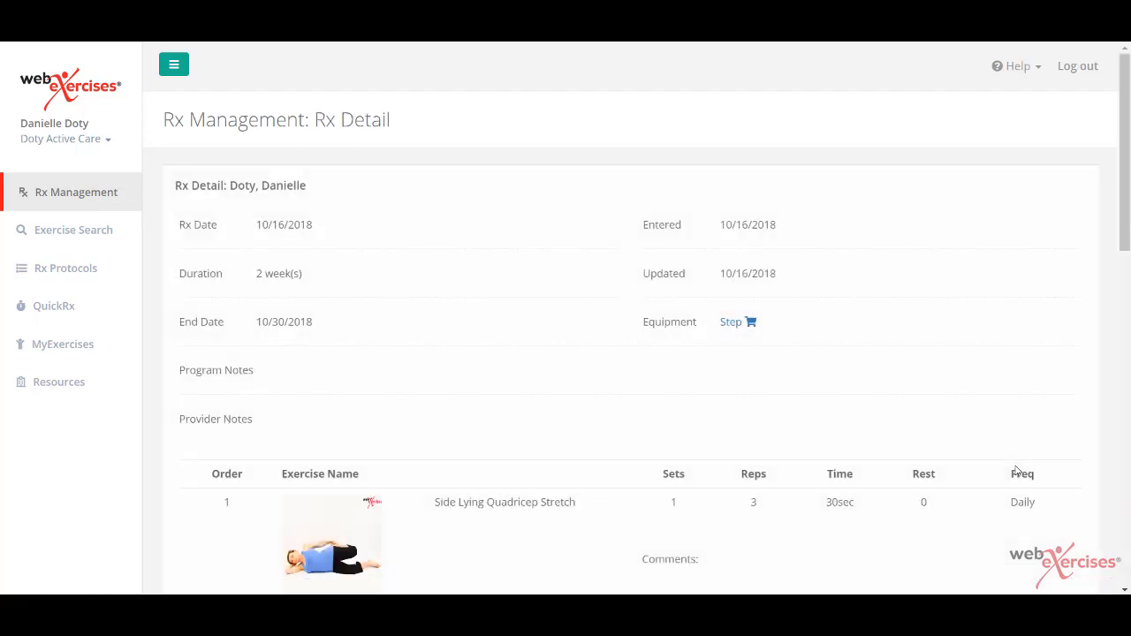
Review the exercises in the Rx detail and open the Rx for editing
{"action": "scroll", "coordinate": [1016, 471], "scroll_direction": "down", "scroll_amount": 4}
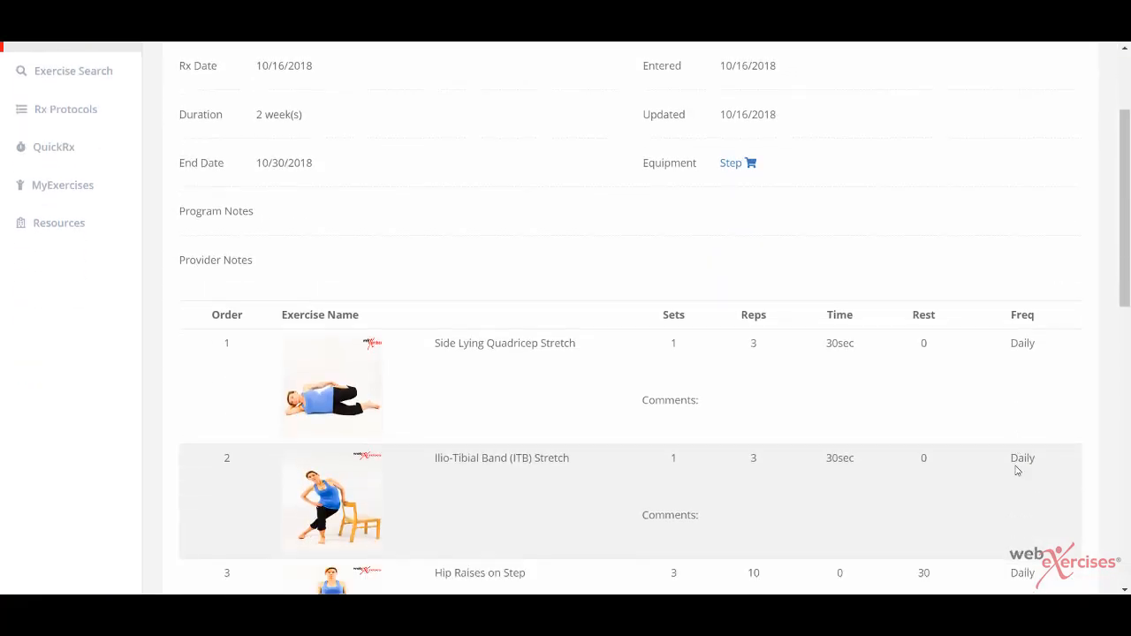
{"action": "scroll", "coordinate": [1016, 471], "scroll_direction": "down", "scroll_amount": 5}
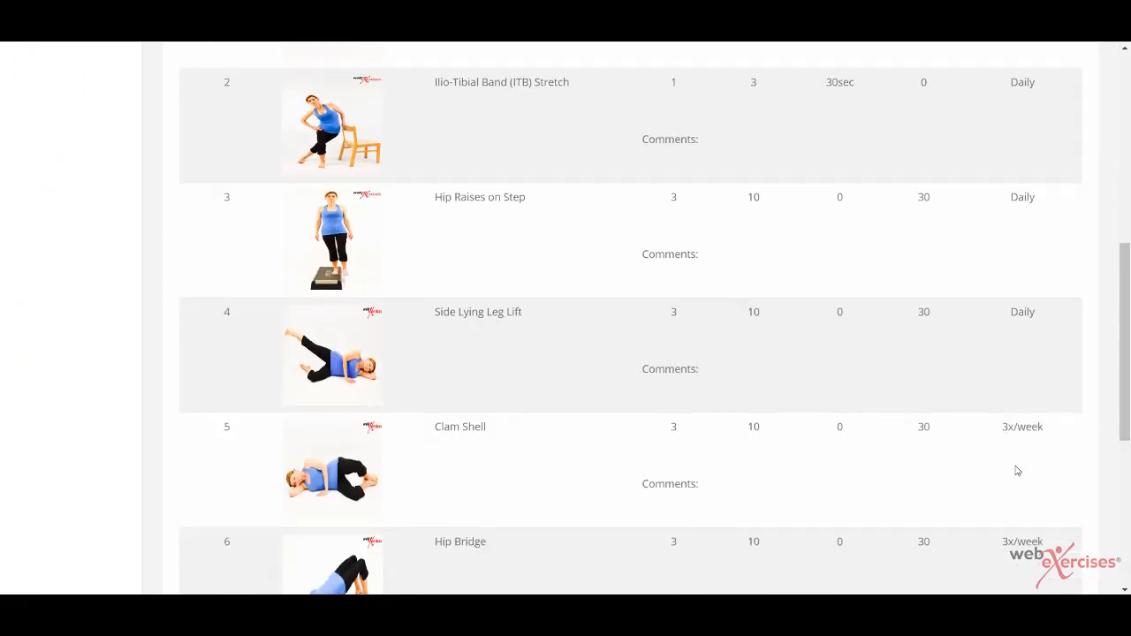
{"action": "scroll", "coordinate": [1016, 470], "scroll_direction": "down", "scroll_amount": 3}
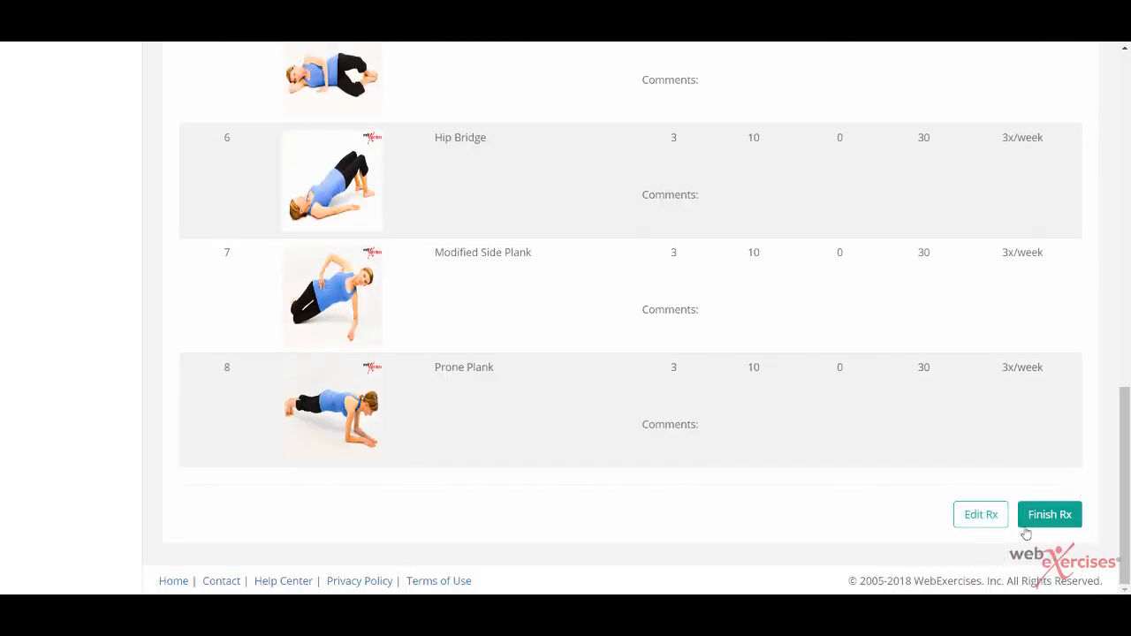
{"action": "left_click", "coordinate": [971, 521]}
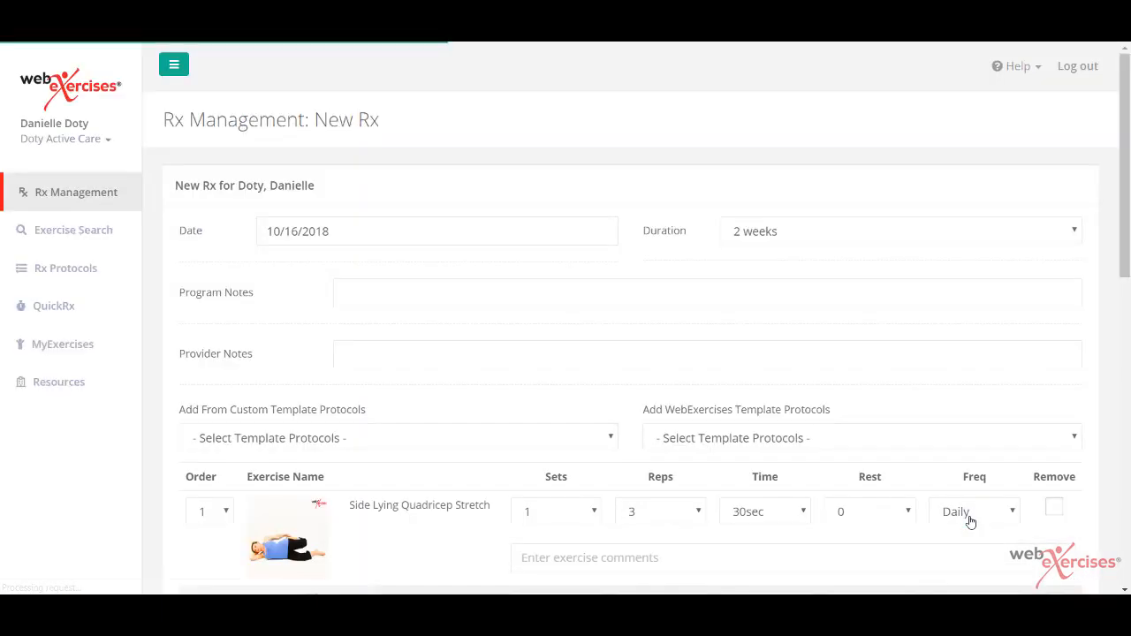
Mark Side Lying Quadricep Stretch, Ilio-Tibial Band (ITB) Stretch and Hip Raises on Step for removal
{"action": "scroll", "coordinate": [971, 523], "scroll_direction": "down", "scroll_amount": 3}
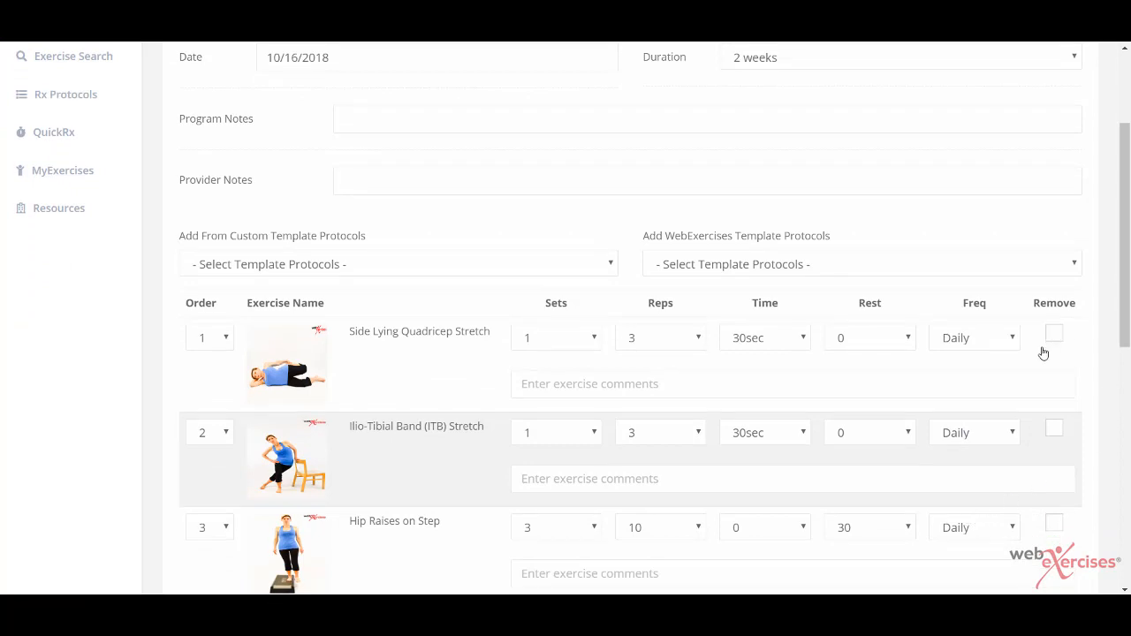
{"action": "left_click", "coordinate": [1054, 431]}
{"action": "left_click", "coordinate": [1053, 524]}
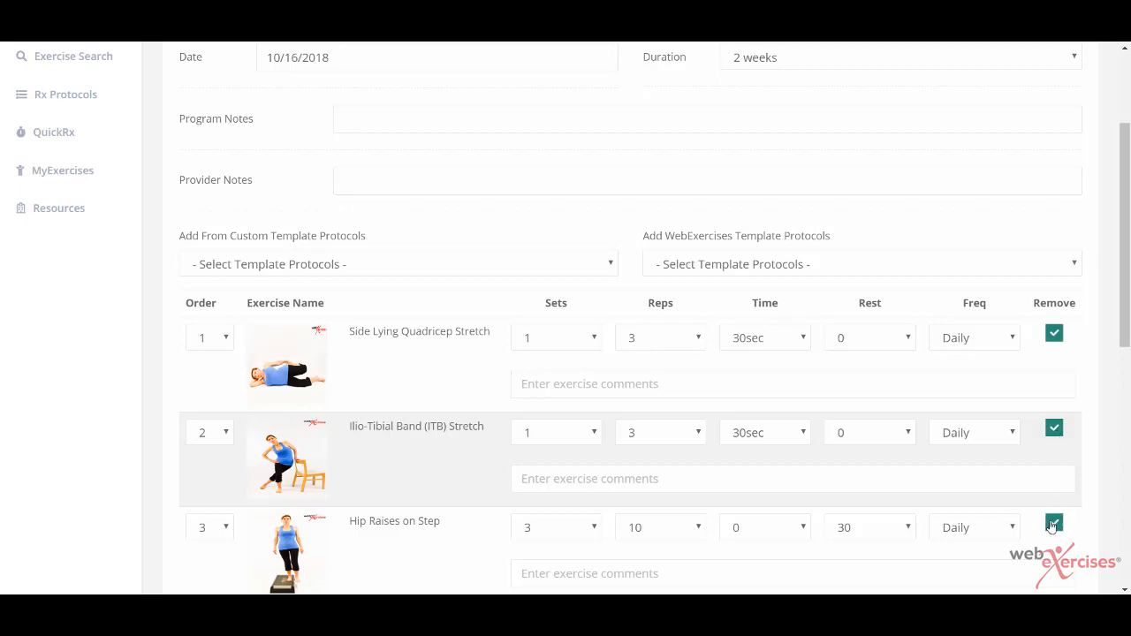
Set the number of sets for Side Lying Leg Lift to 1
{"action": "scroll", "coordinate": [911, 489], "scroll_direction": "down", "scroll_amount": 1}
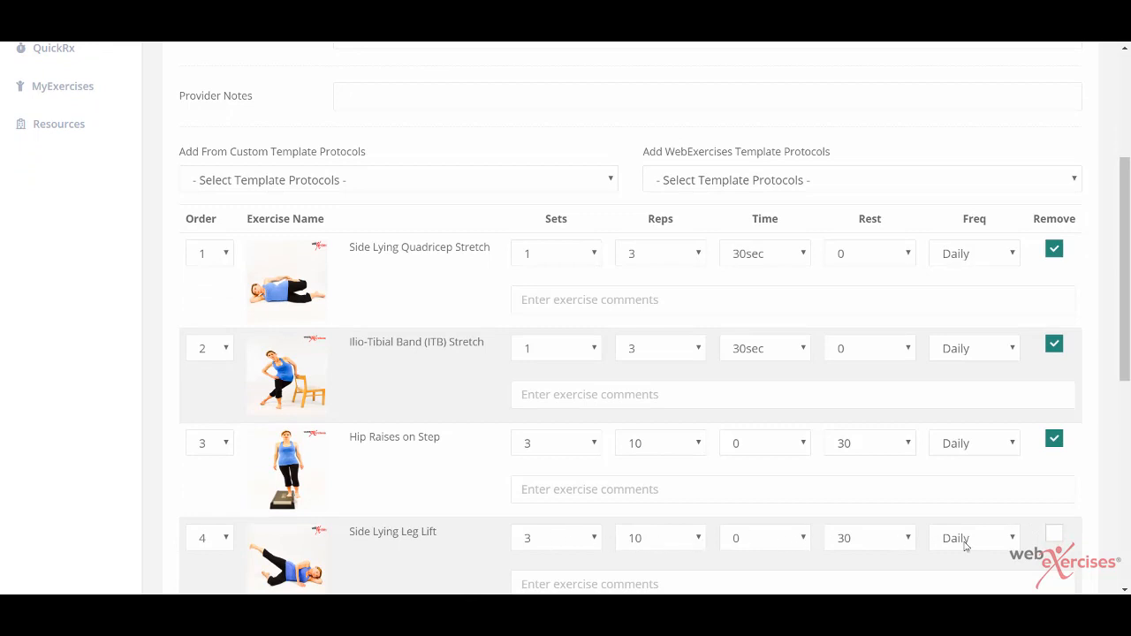
{"action": "left_click", "coordinate": [590, 545]}
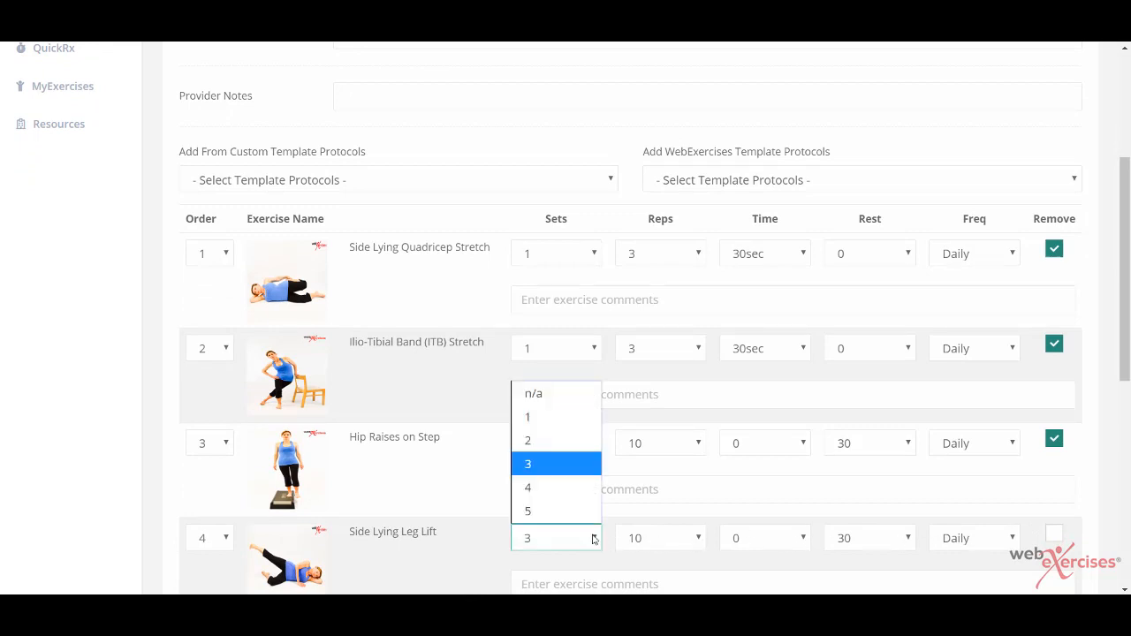
{"action": "left_click", "coordinate": [556, 417]}
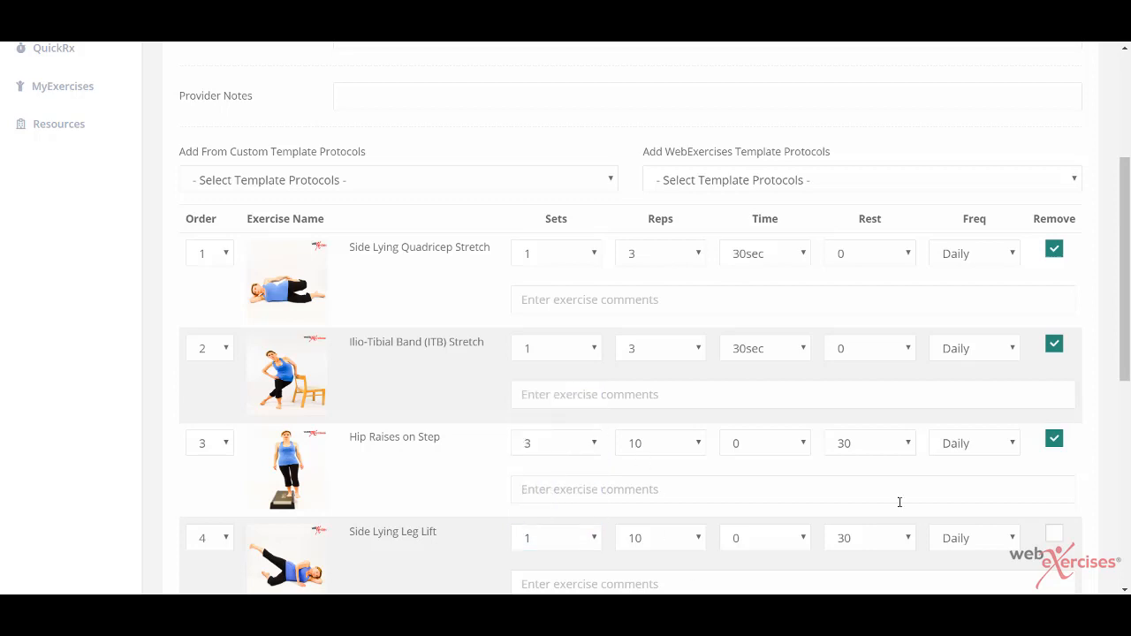
Mark Modified Side Plank and Prone Plank for removal as well and apply the changes to the Rx
{"action": "scroll", "coordinate": [900, 501], "scroll_direction": "down", "scroll_amount": 6}
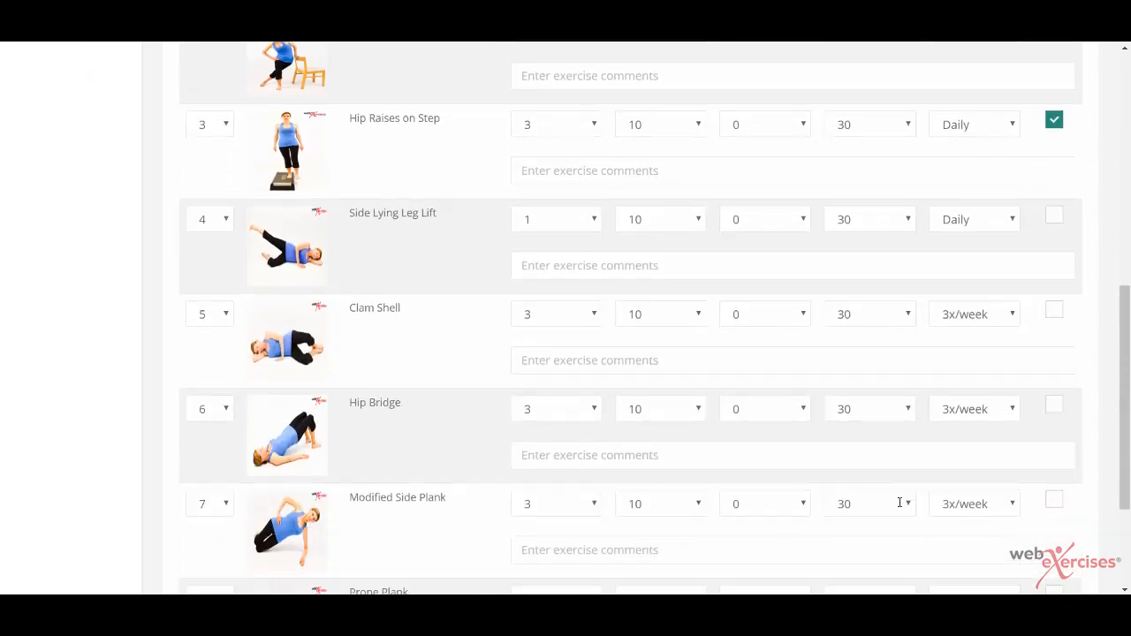
{"action": "left_click", "coordinate": [1053, 500]}
{"action": "scroll", "coordinate": [1053, 506], "scroll_direction": "down", "scroll_amount": 2}
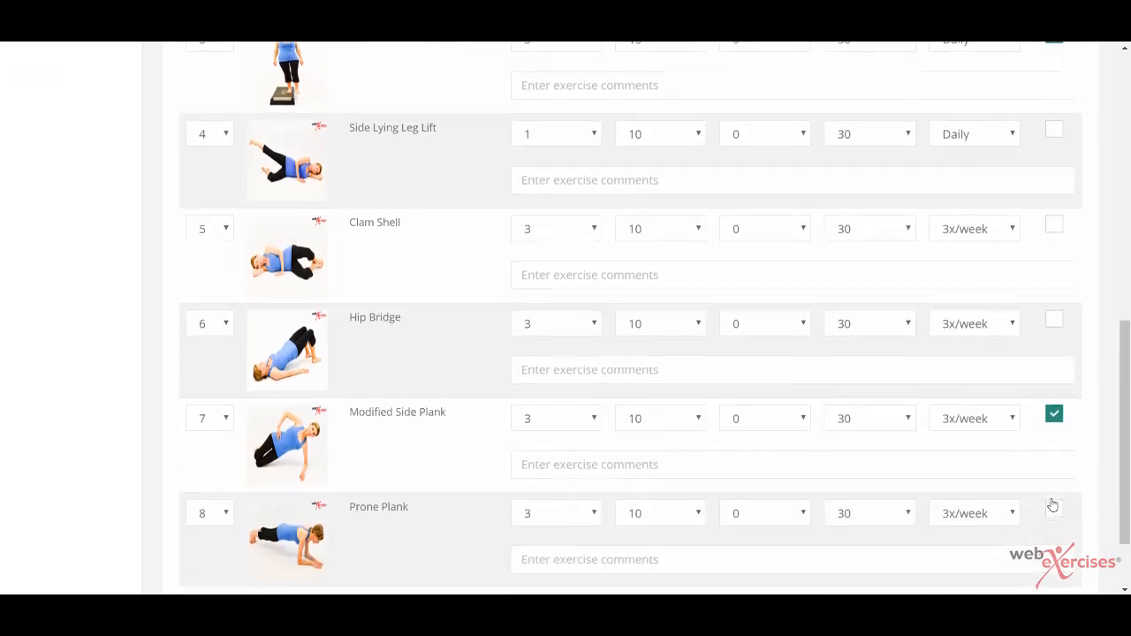
{"action": "left_click", "coordinate": [1053, 505]}
{"action": "scroll", "coordinate": [1053, 506], "scroll_direction": "down", "scroll_amount": 3}
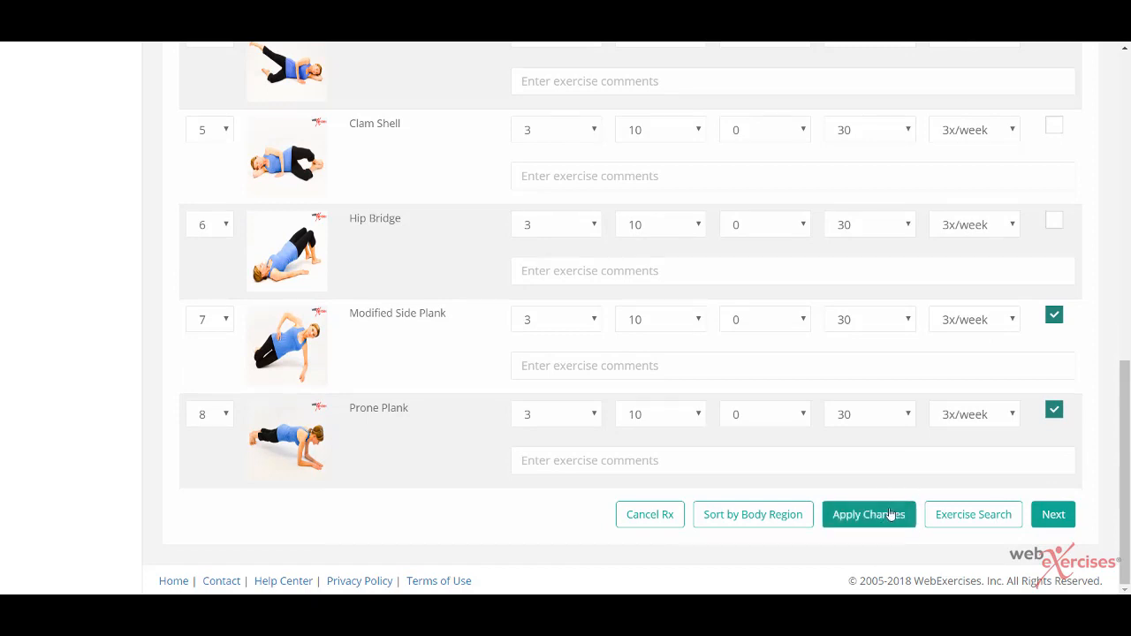
{"action": "left_click", "coordinate": [853, 524]}
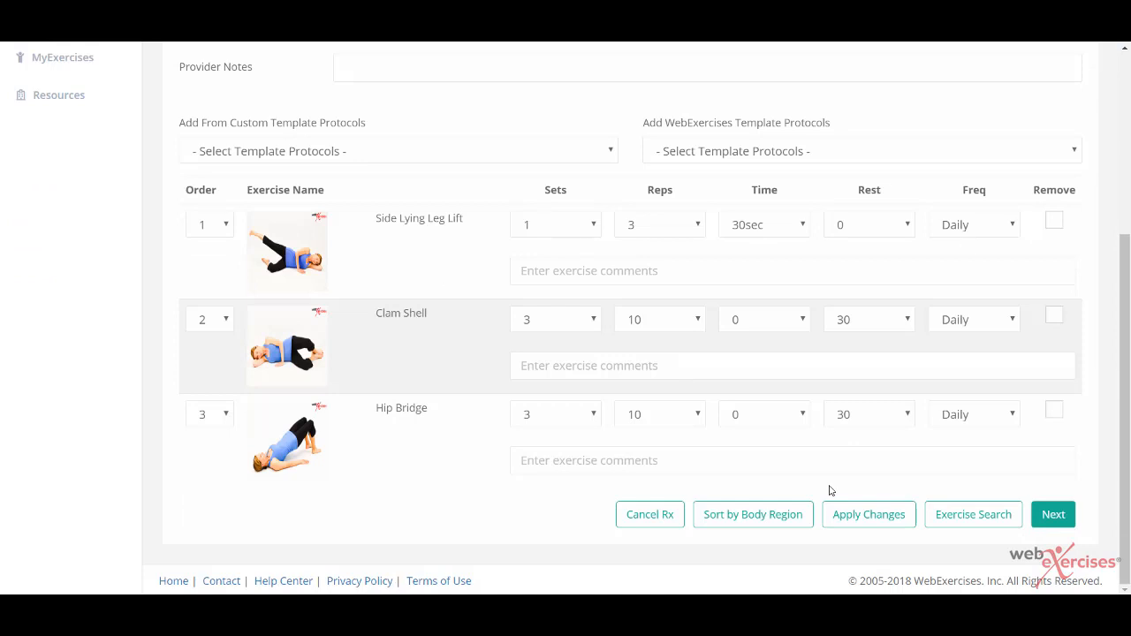
Search the exercise library for "plank" and add the Modified Side Plank and the first Prone Plank result to the Rx
{"action": "left_click", "coordinate": [976, 523]}
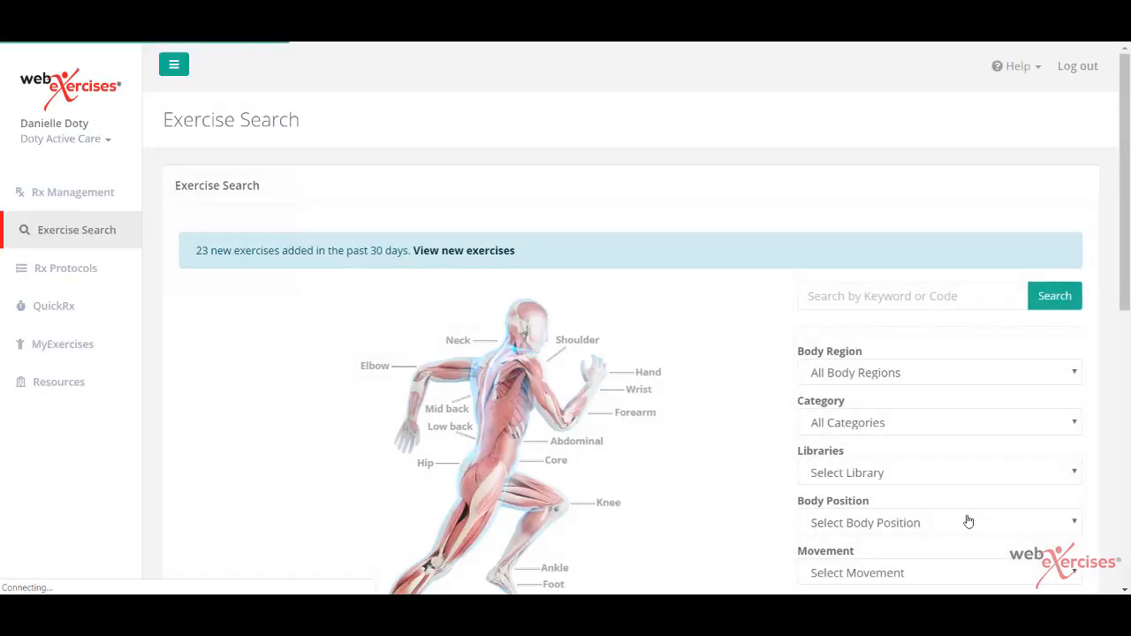
{"action": "scroll", "coordinate": [968, 521], "scroll_direction": "down", "scroll_amount": 2}
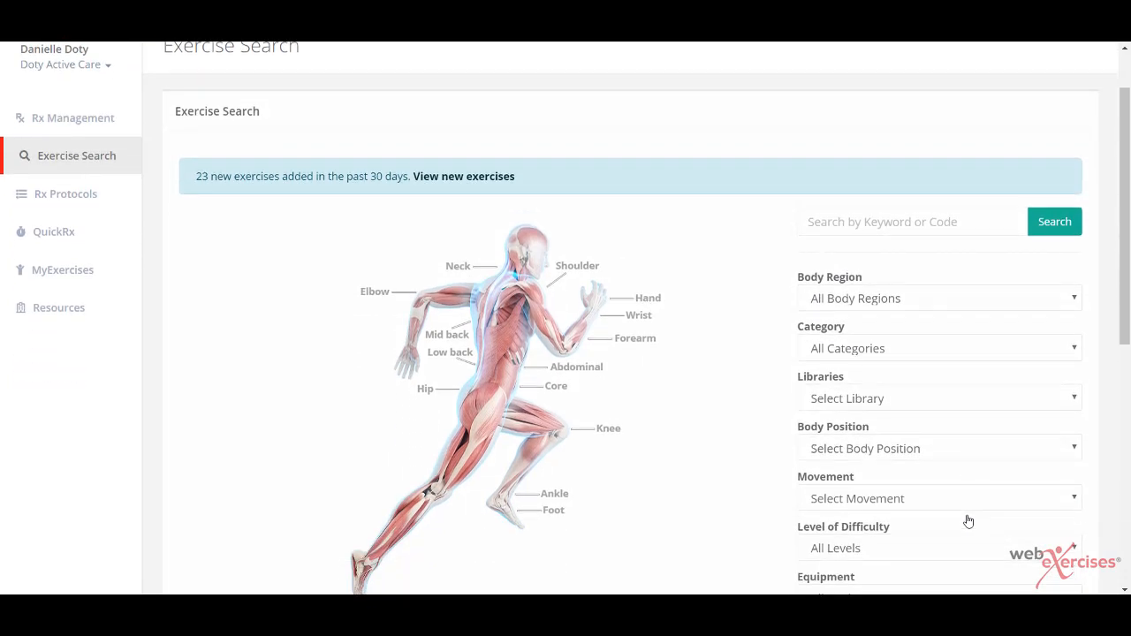
{"action": "scroll", "coordinate": [968, 521], "scroll_direction": "down", "scroll_amount": 2}
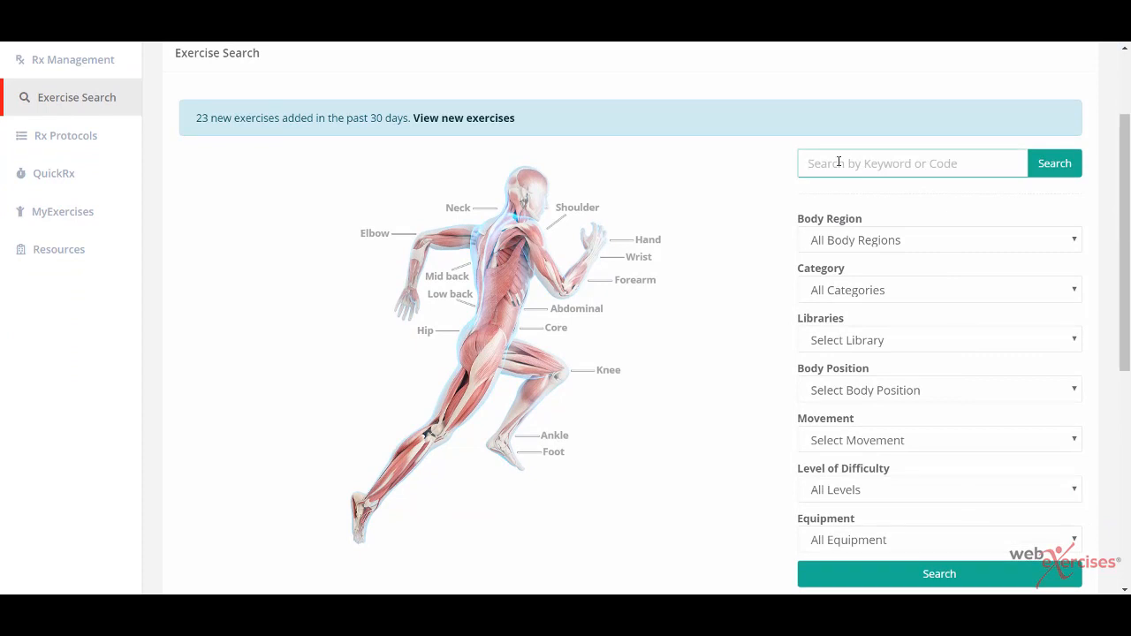
{"action": "type", "text": "plank"}
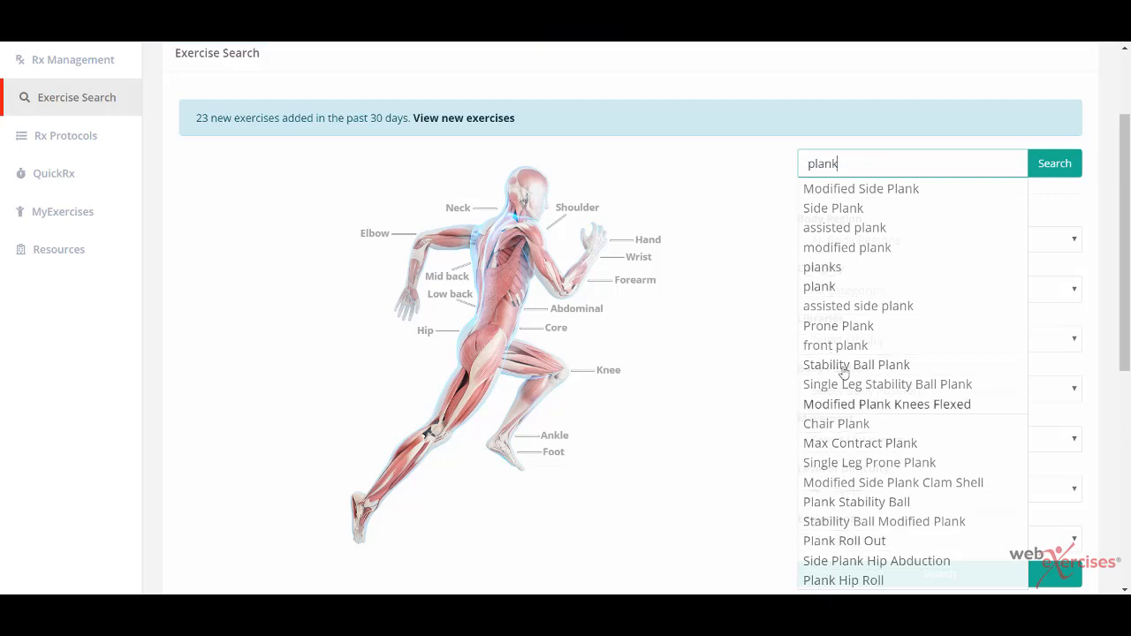
{"action": "left_click", "coordinate": [1059, 167]}
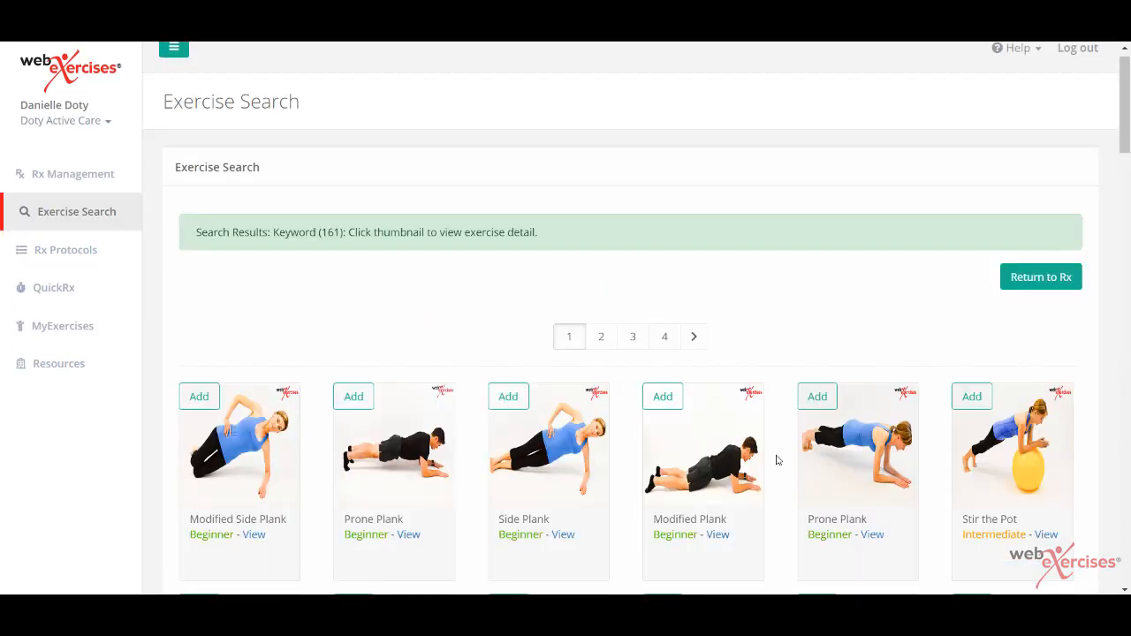
{"action": "left_click", "coordinate": [199, 395]}
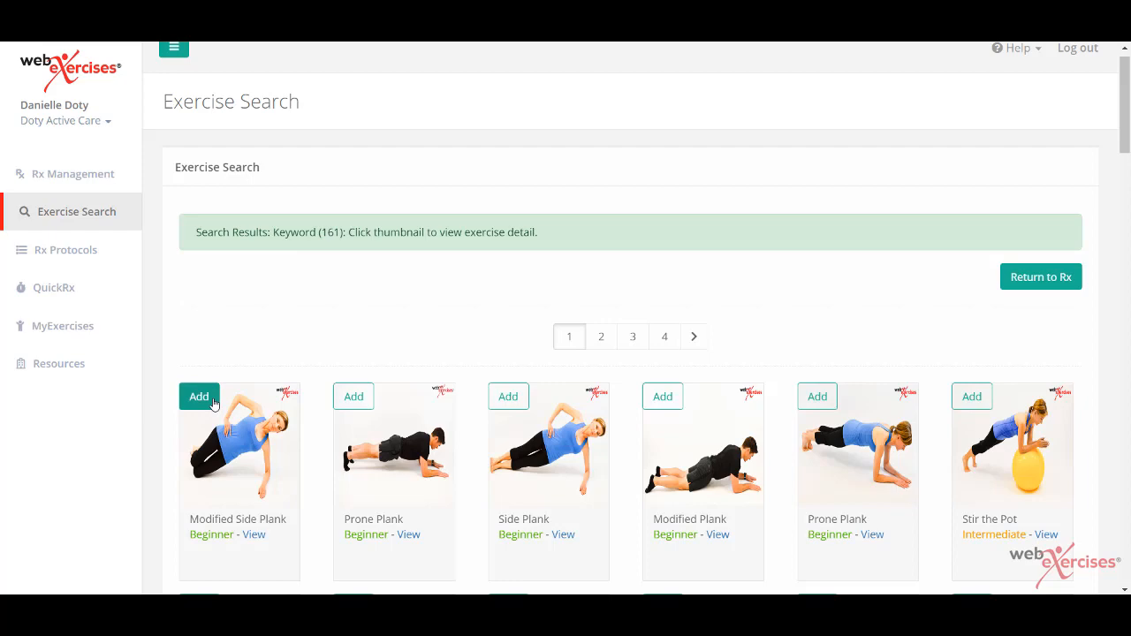
{"action": "left_click", "coordinate": [349, 395]}
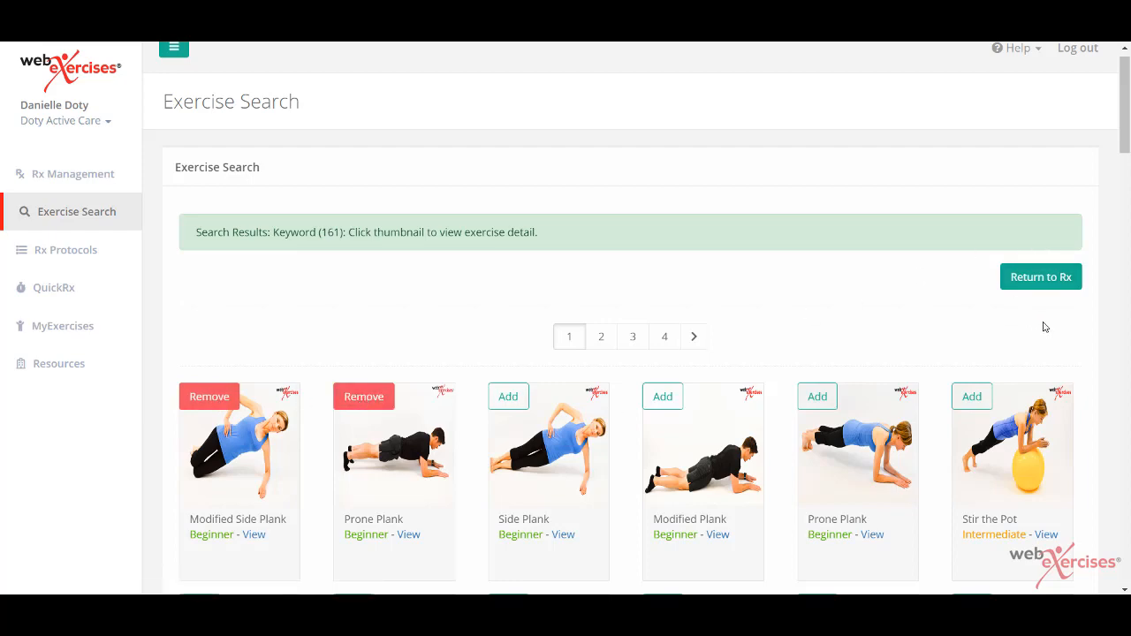
Filter the exercise search by body region Hip and category Exercise, and view the available libraries without choosing one
{"action": "scroll", "coordinate": [963, 334], "scroll_direction": "down", "scroll_amount": 2}
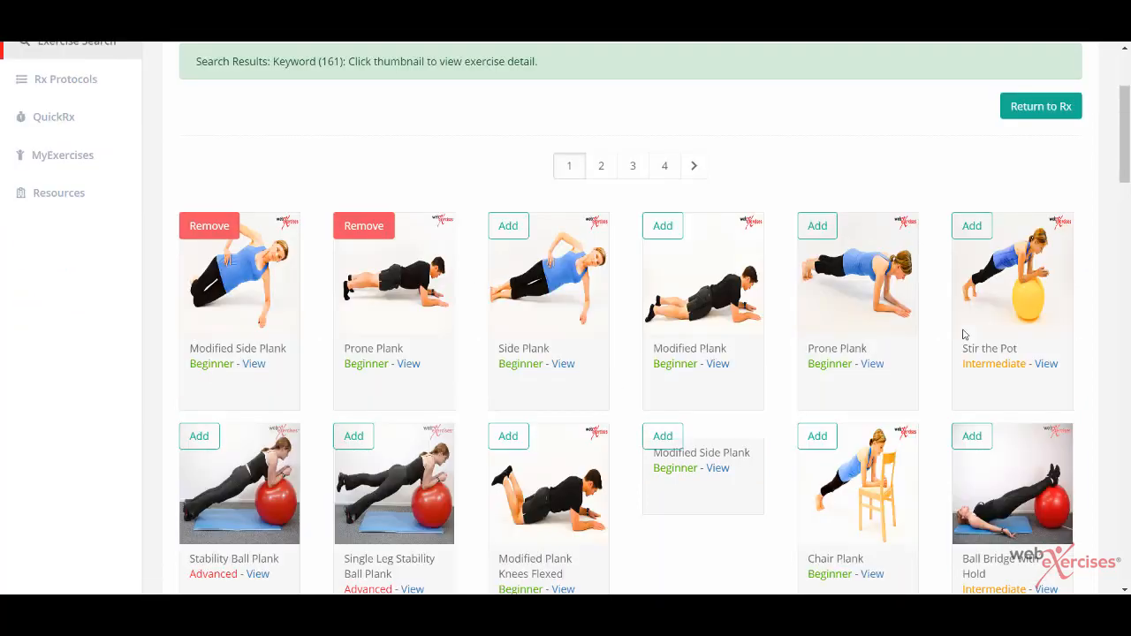
{"action": "scroll", "coordinate": [963, 334], "scroll_direction": "down", "scroll_amount": 10}
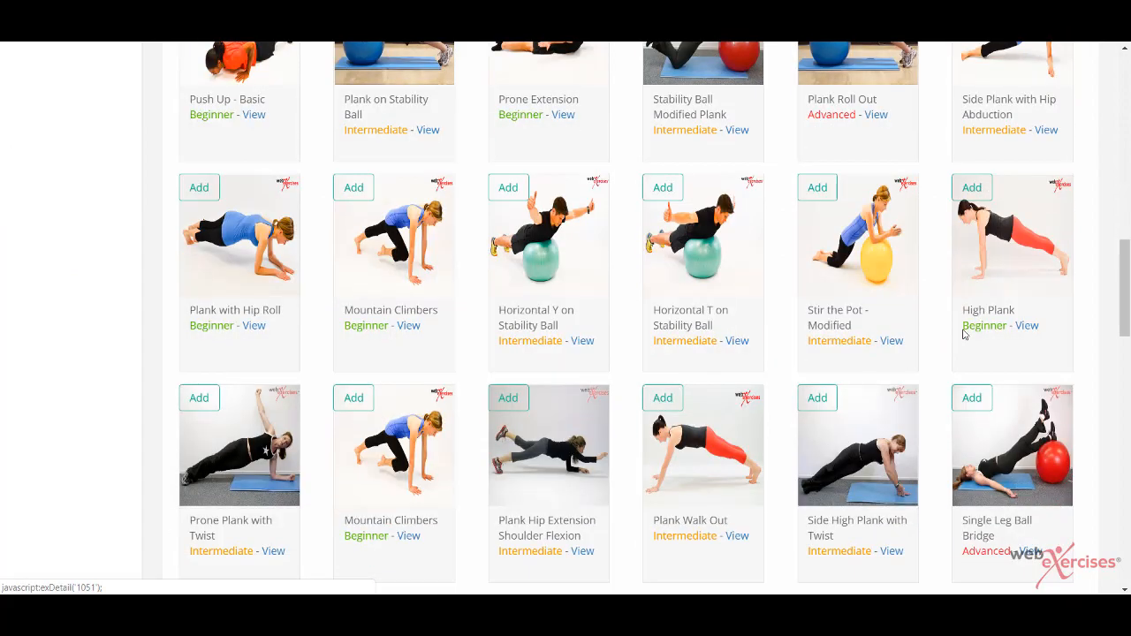
{"action": "scroll", "coordinate": [962, 333], "scroll_direction": "down", "scroll_amount": 9}
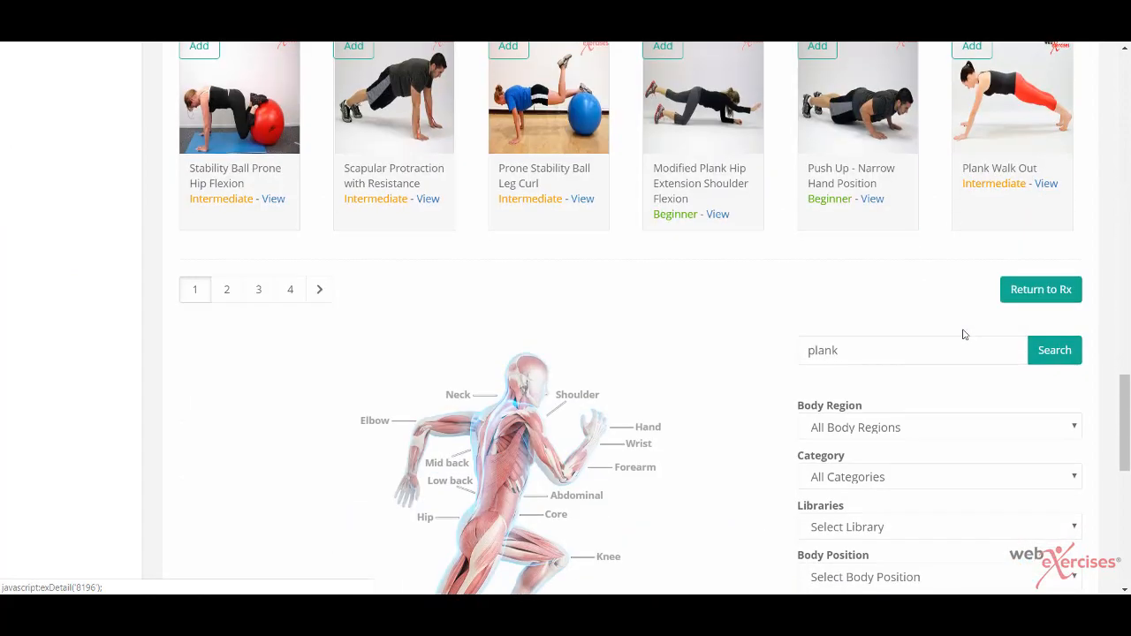
{"action": "scroll", "coordinate": [963, 334], "scroll_direction": "down", "scroll_amount": 1}
{"action": "scroll", "coordinate": [963, 333], "scroll_direction": "down", "scroll_amount": 2}
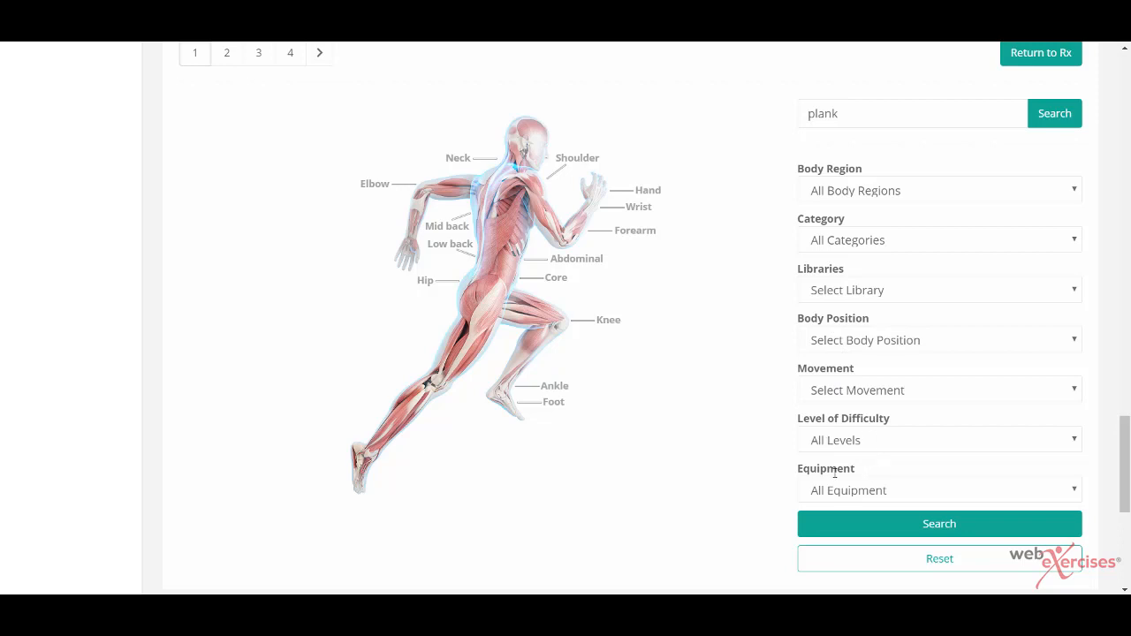
{"action": "left_click", "coordinate": [1074, 197]}
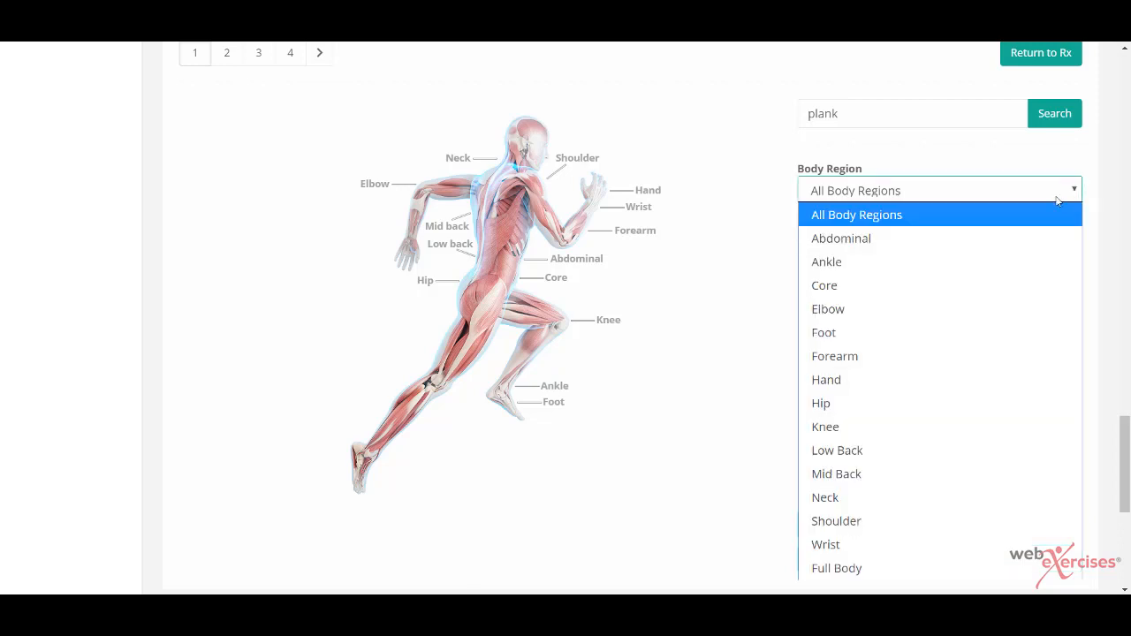
{"action": "left_click", "coordinate": [841, 403]}
{"action": "left_click", "coordinate": [933, 244]}
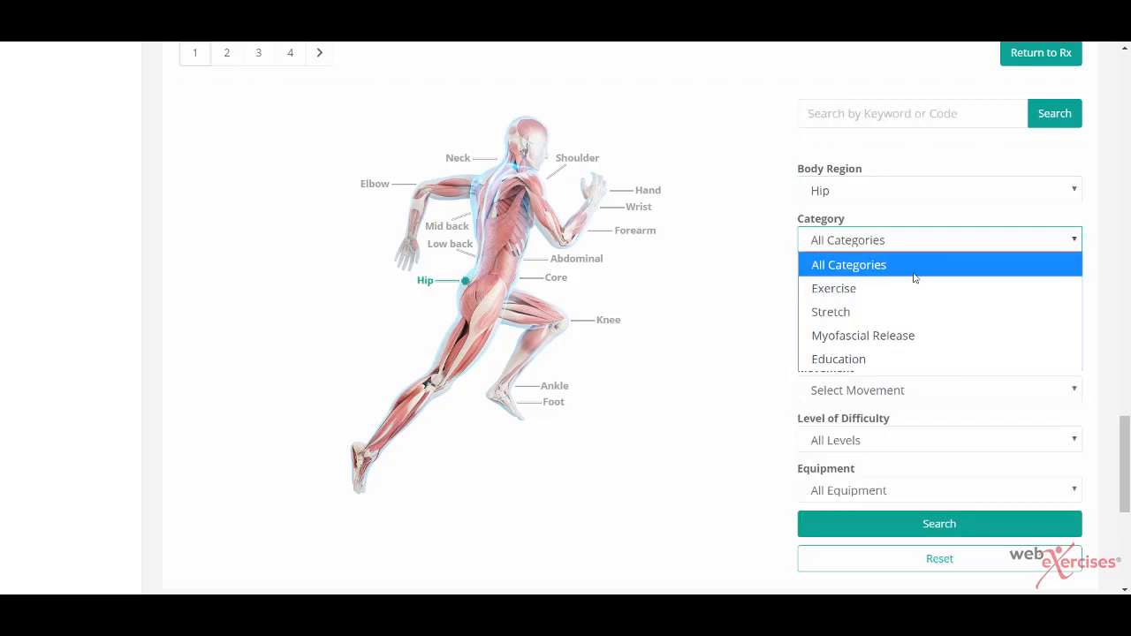
{"action": "left_click", "coordinate": [855, 292]}
{"action": "left_click", "coordinate": [1071, 297]}
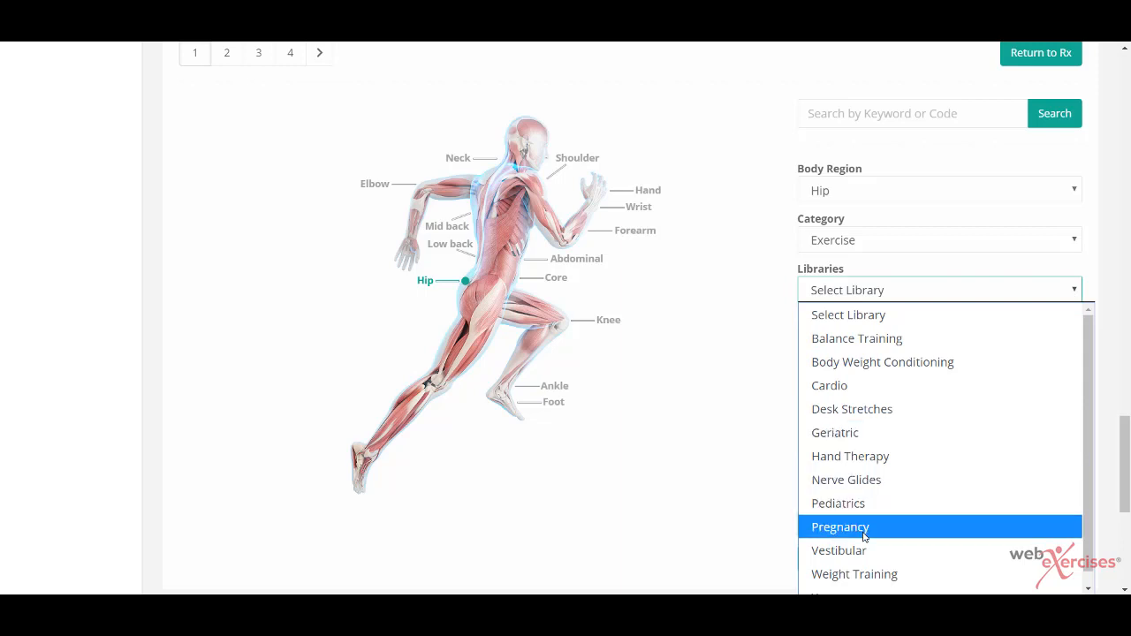
{"action": "left_click", "coordinate": [895, 294]}
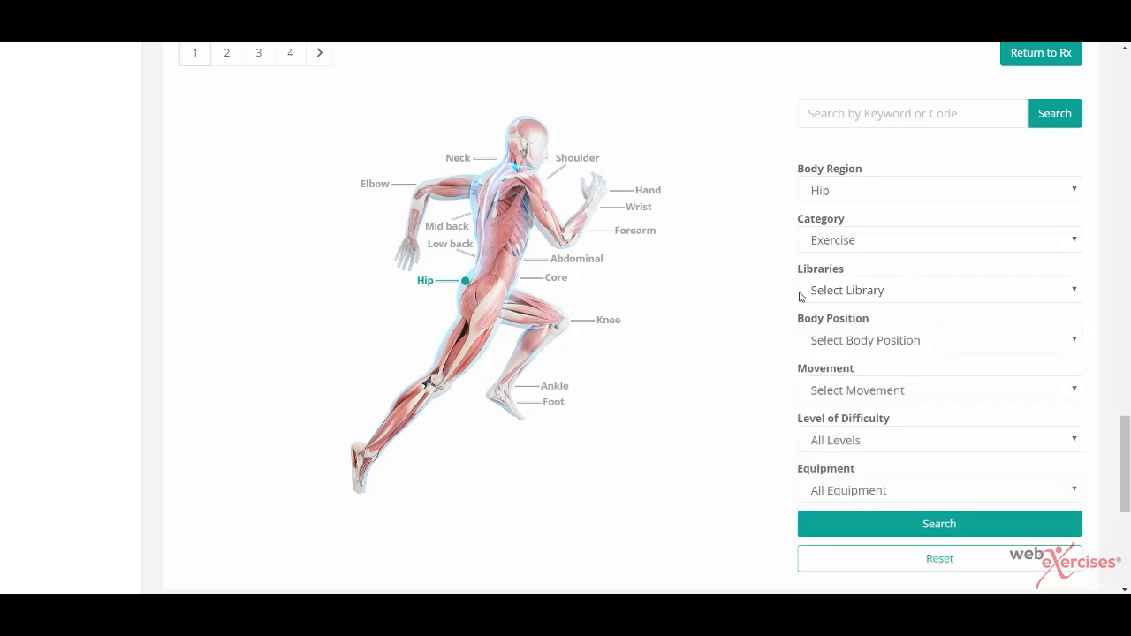
Set the exercise search's body position to Side Lying and run the search
{"action": "left_click", "coordinate": [1074, 342]}
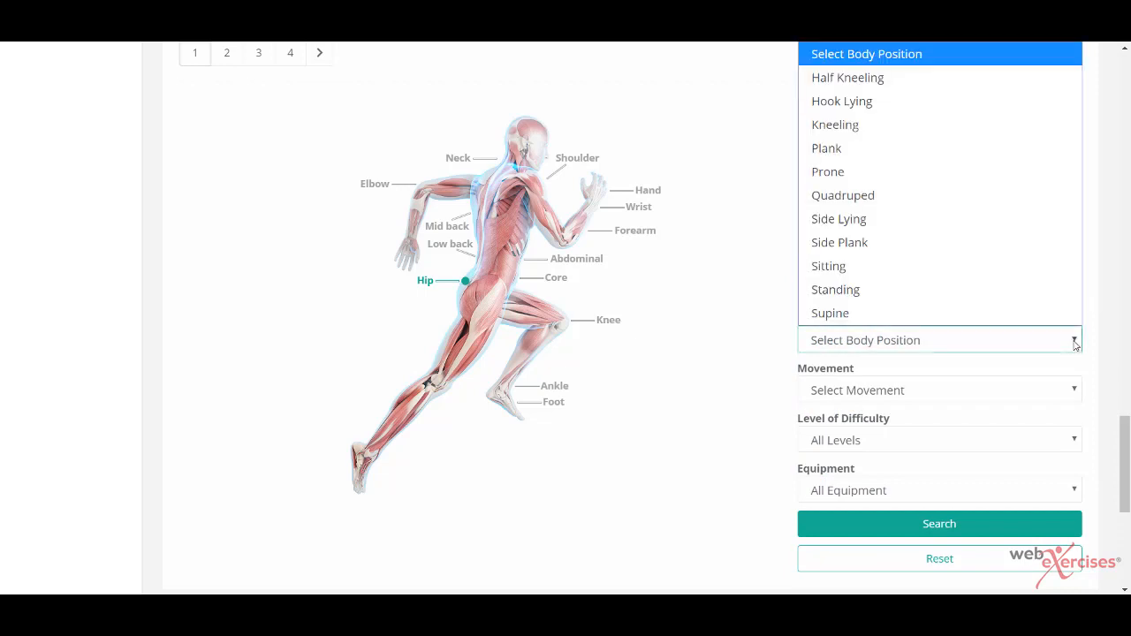
{"action": "left_click", "coordinate": [853, 220]}
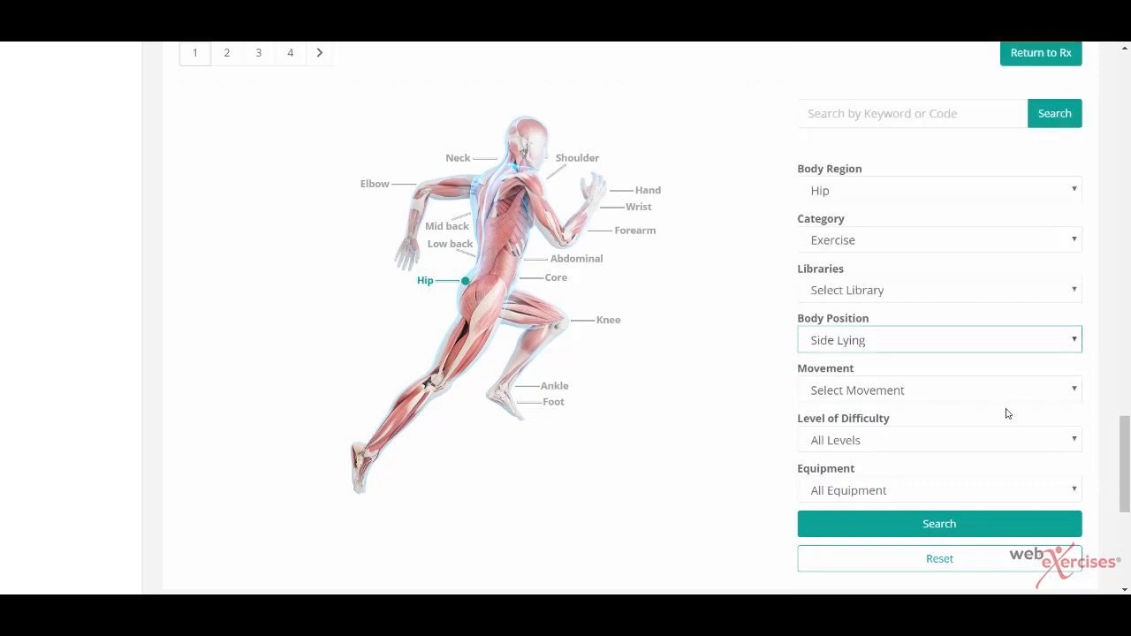
{"action": "left_click", "coordinate": [811, 469]}
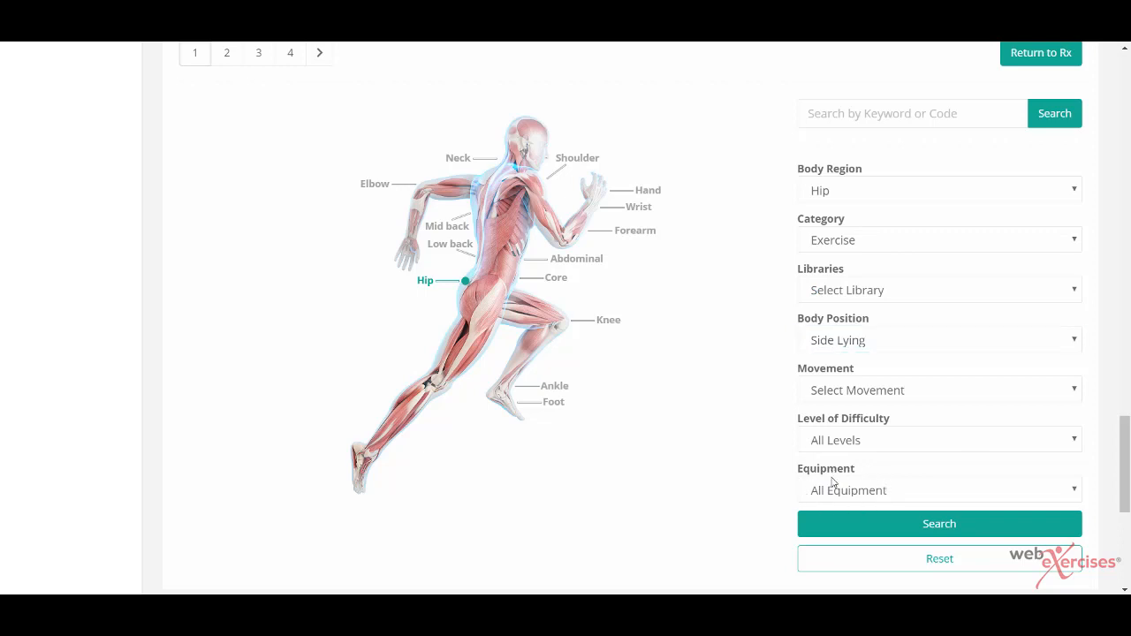
{"action": "scroll", "coordinate": [946, 497], "scroll_direction": "down", "scroll_amount": 1}
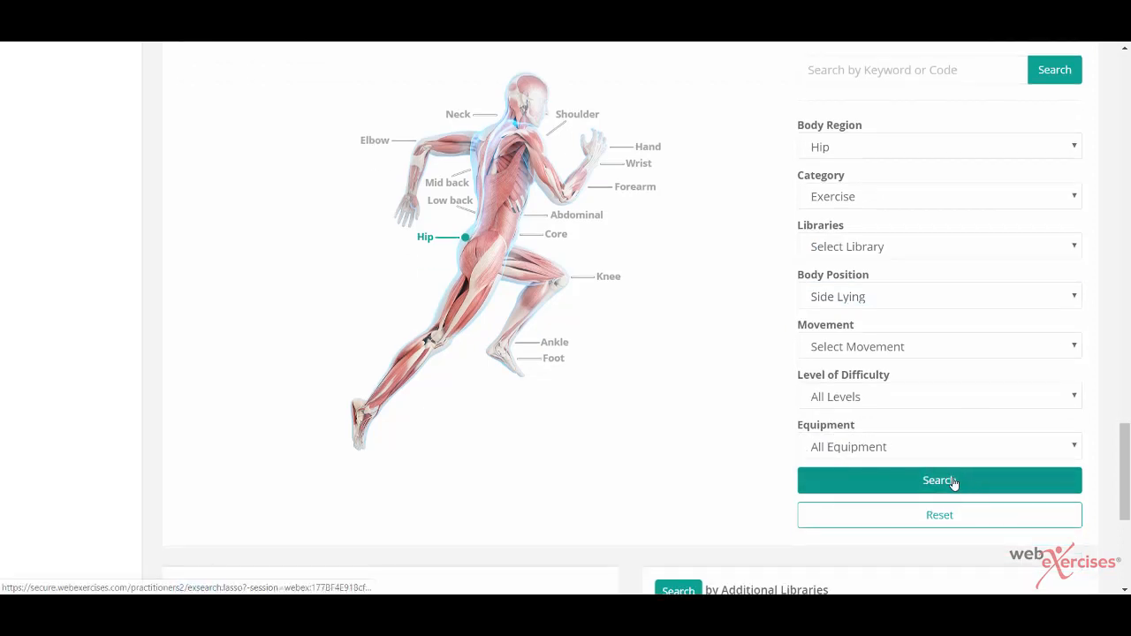
{"action": "left_click", "coordinate": [951, 483]}
{"action": "left_click", "coordinate": [952, 483]}
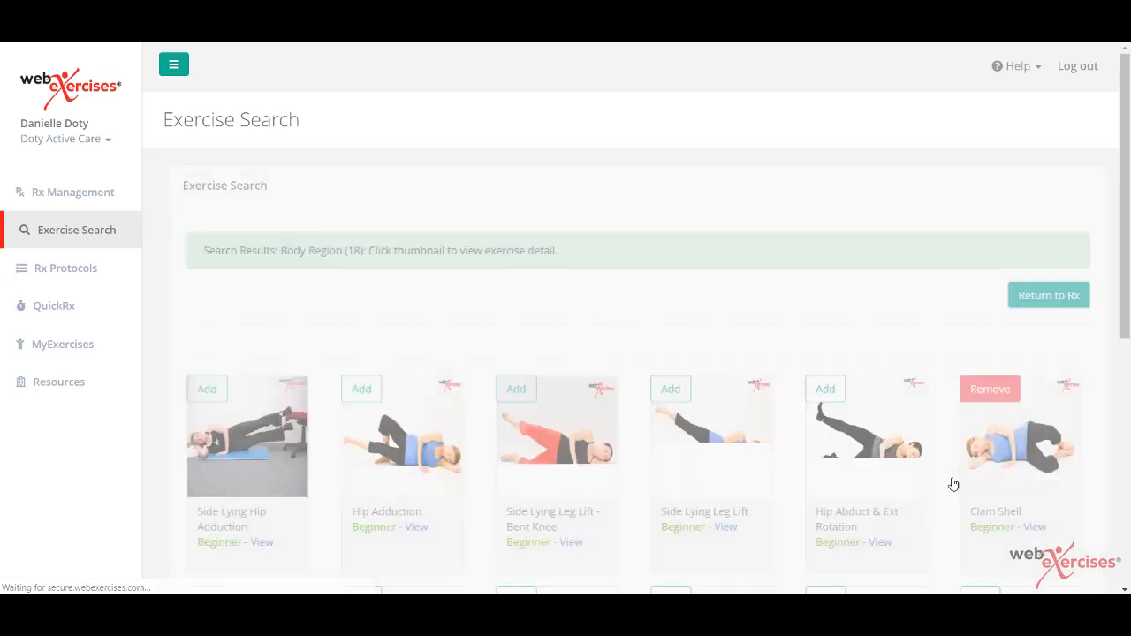
Add Reverse Clam Shell from the search results to the Rx
{"action": "scroll", "coordinate": [952, 483], "scroll_direction": "down", "scroll_amount": 1}
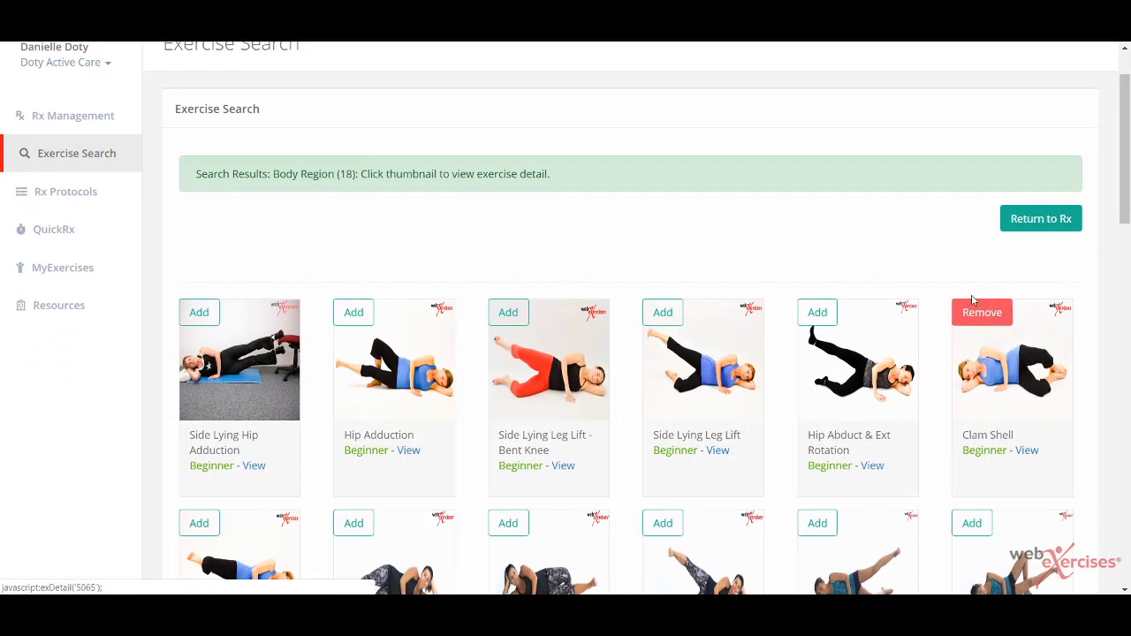
{"action": "scroll", "coordinate": [925, 360], "scroll_direction": "down", "scroll_amount": 1}
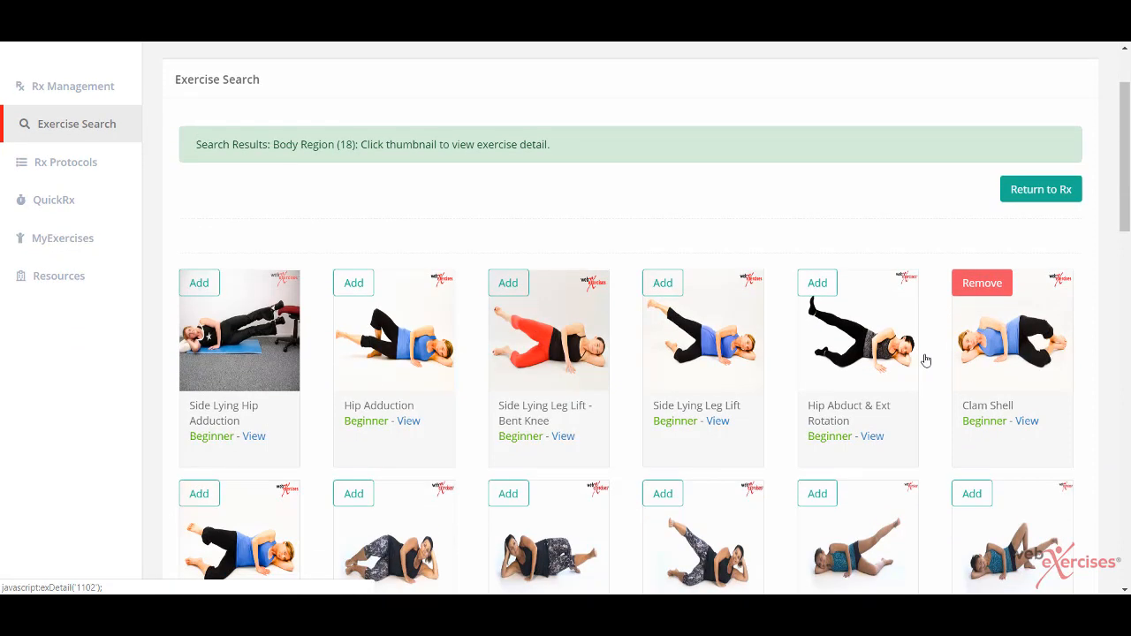
{"action": "scroll", "coordinate": [932, 407], "scroll_direction": "down", "scroll_amount": 1}
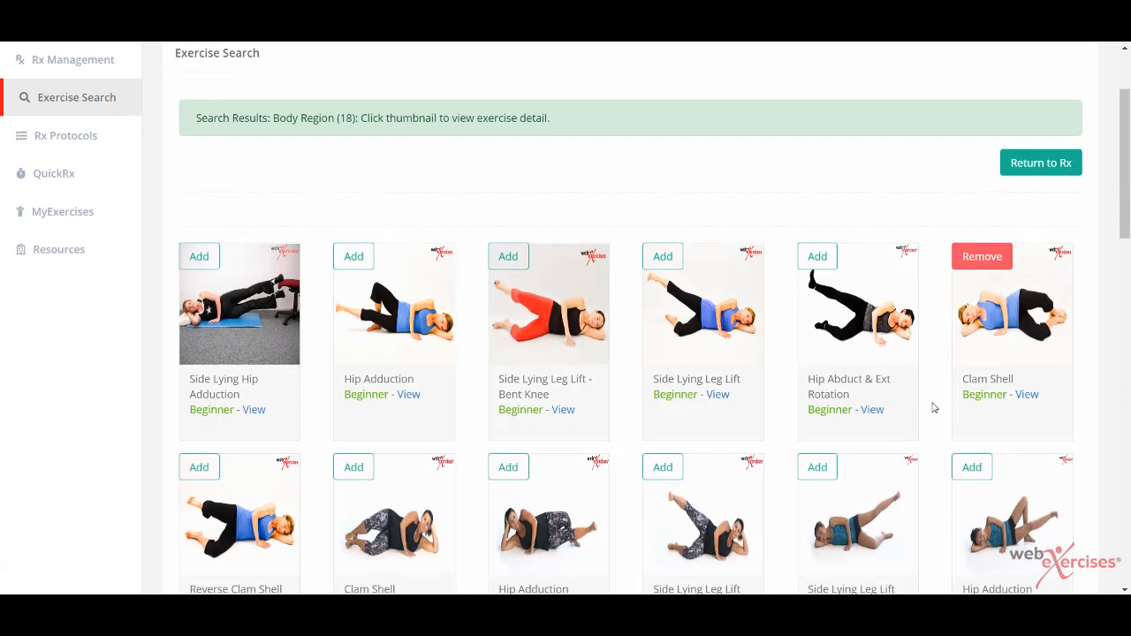
{"action": "left_click", "coordinate": [199, 462]}
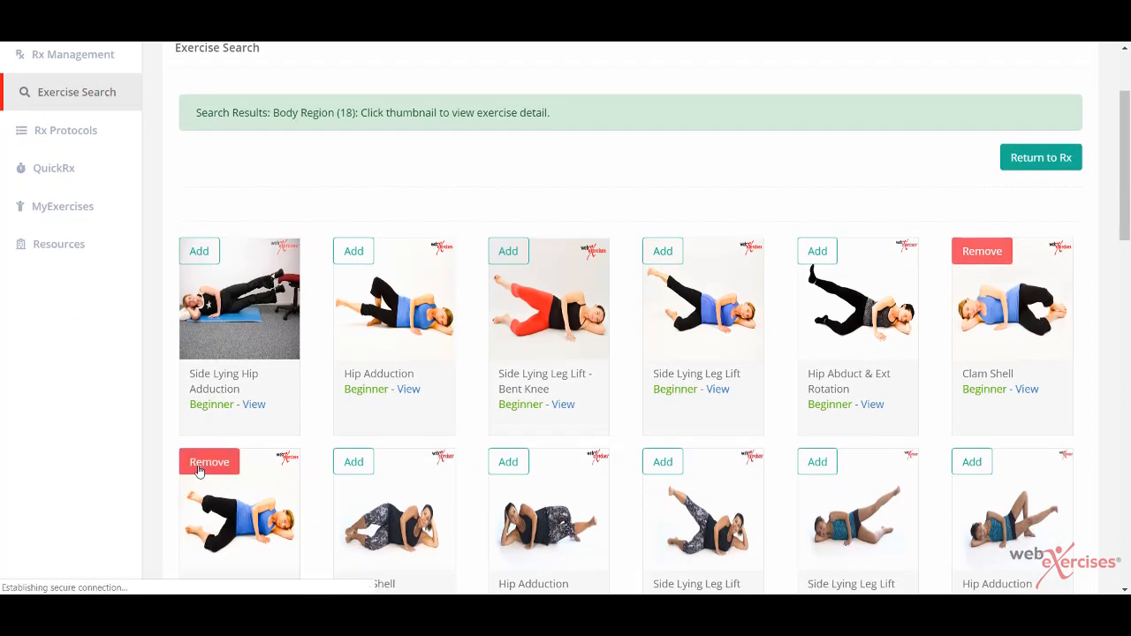
Search the additional library MyExercises and add Walking lunge with Reach to the Rx
{"action": "scroll", "coordinate": [199, 471], "scroll_direction": "down", "scroll_amount": 10}
{"action": "scroll", "coordinate": [200, 472], "scroll_direction": "down", "scroll_amount": 12}
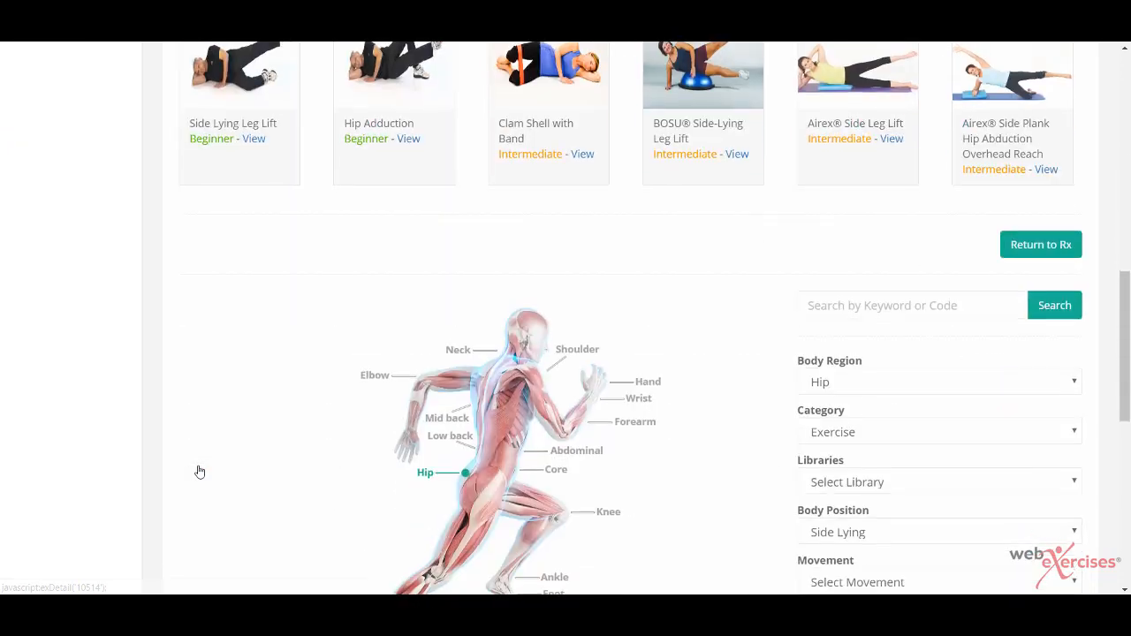
{"action": "scroll", "coordinate": [199, 472], "scroll_direction": "down", "scroll_amount": 4}
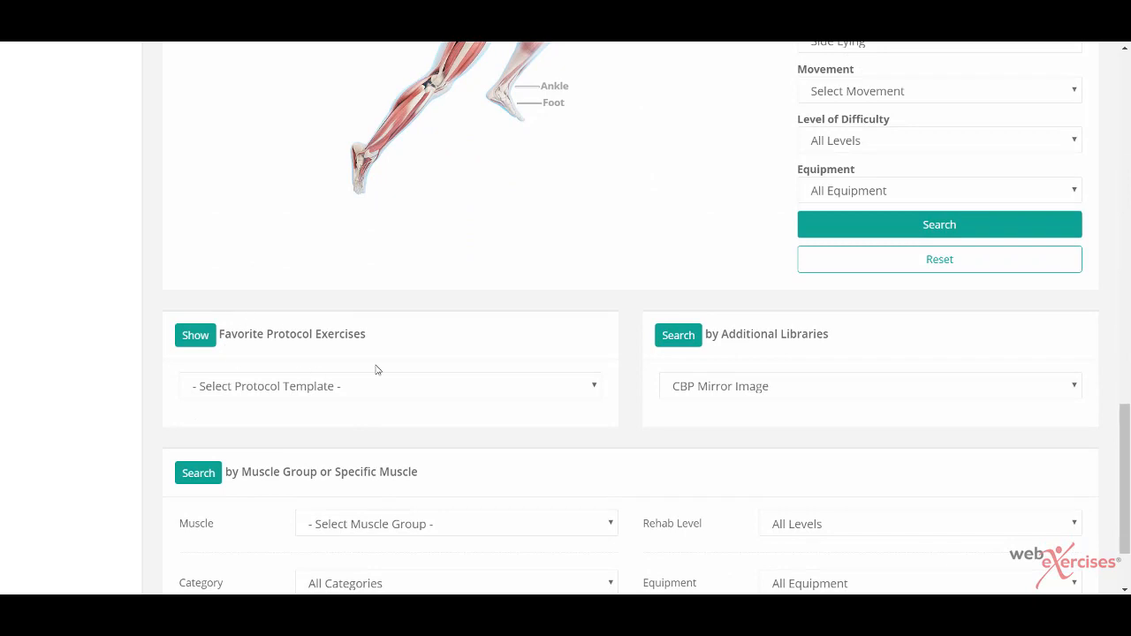
{"action": "scroll", "coordinate": [390, 475], "scroll_direction": "down", "scroll_amount": 1}
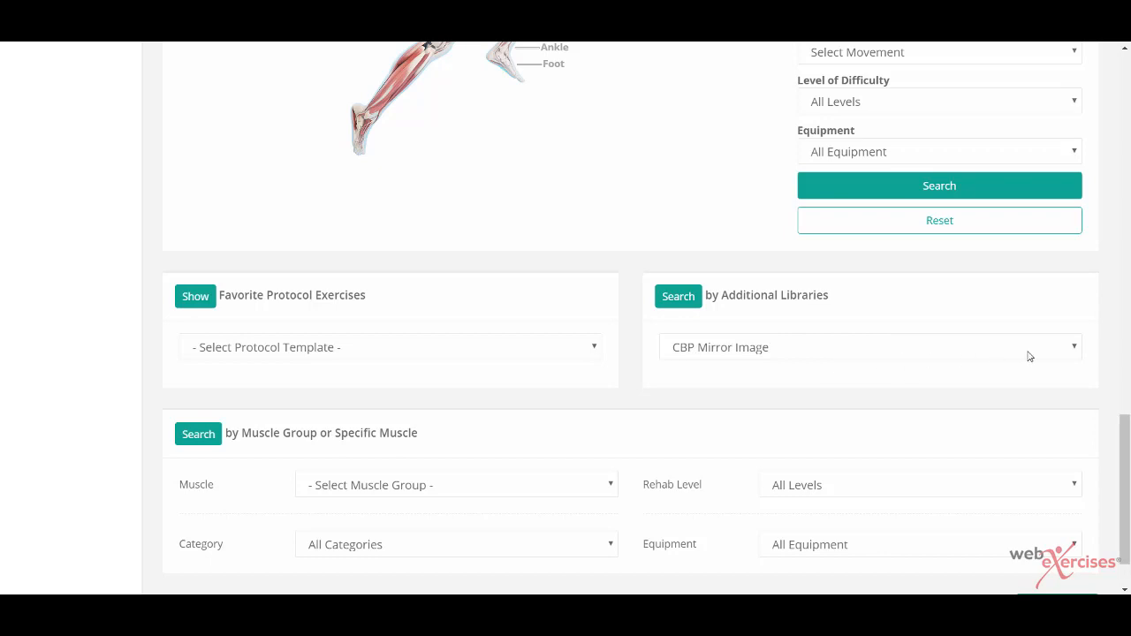
{"action": "left_click", "coordinate": [1076, 355]}
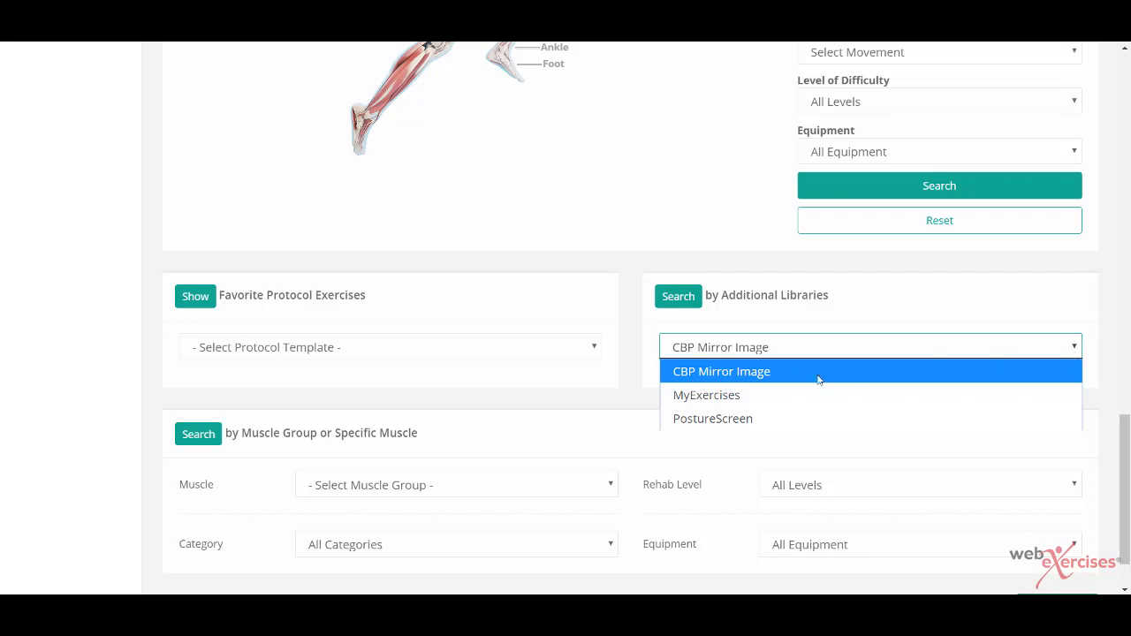
{"action": "left_click", "coordinate": [748, 395]}
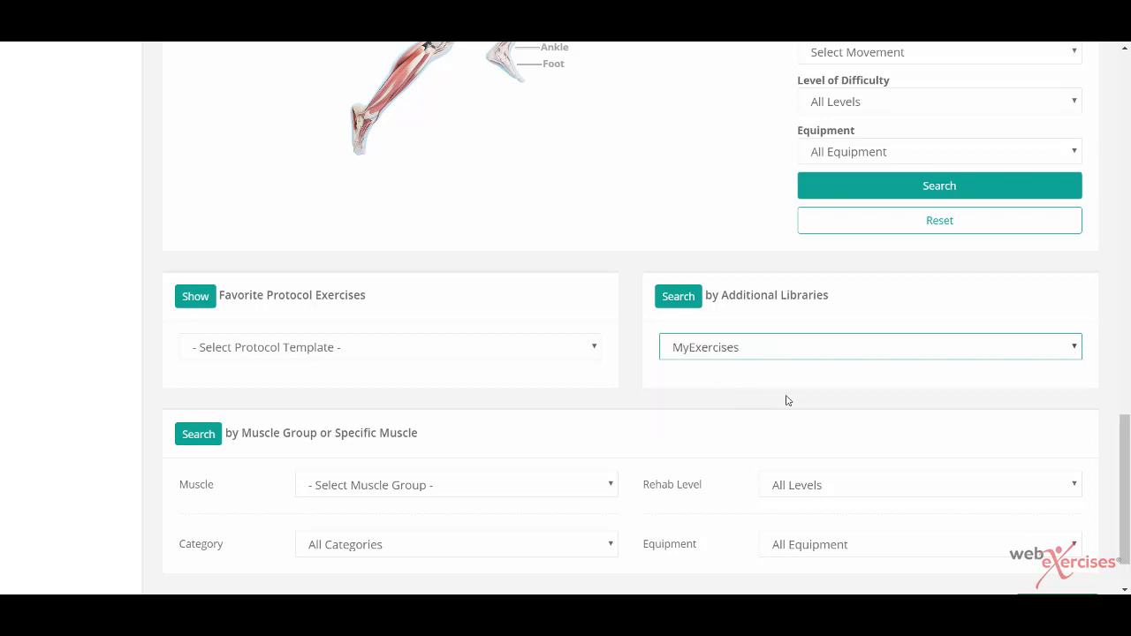
{"action": "left_click", "coordinate": [676, 300]}
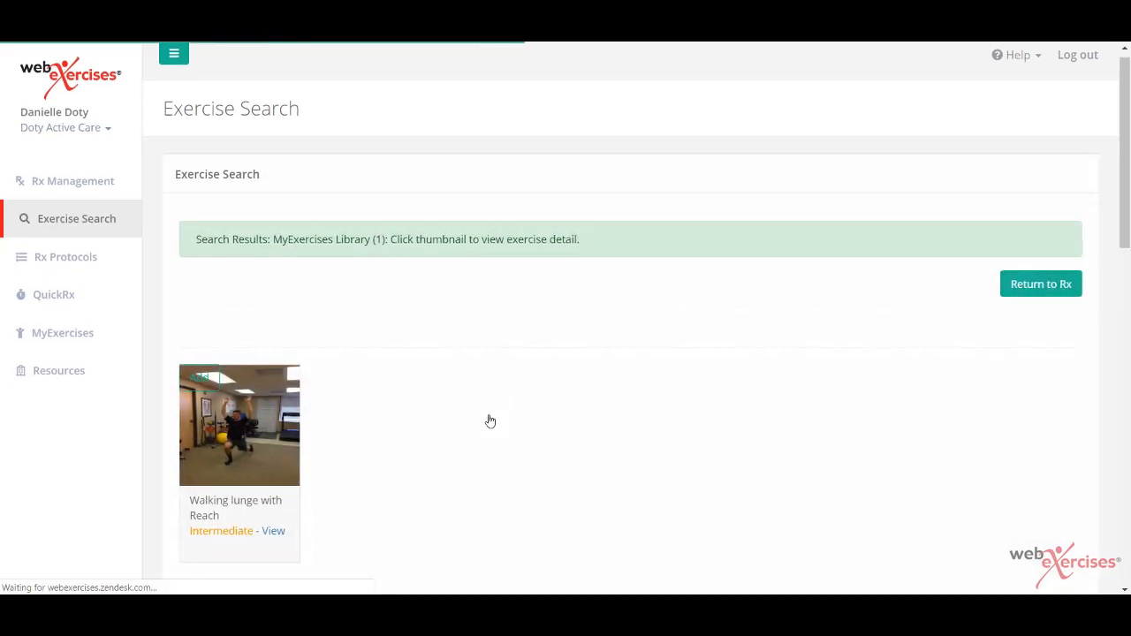
{"action": "left_click", "coordinate": [206, 372]}
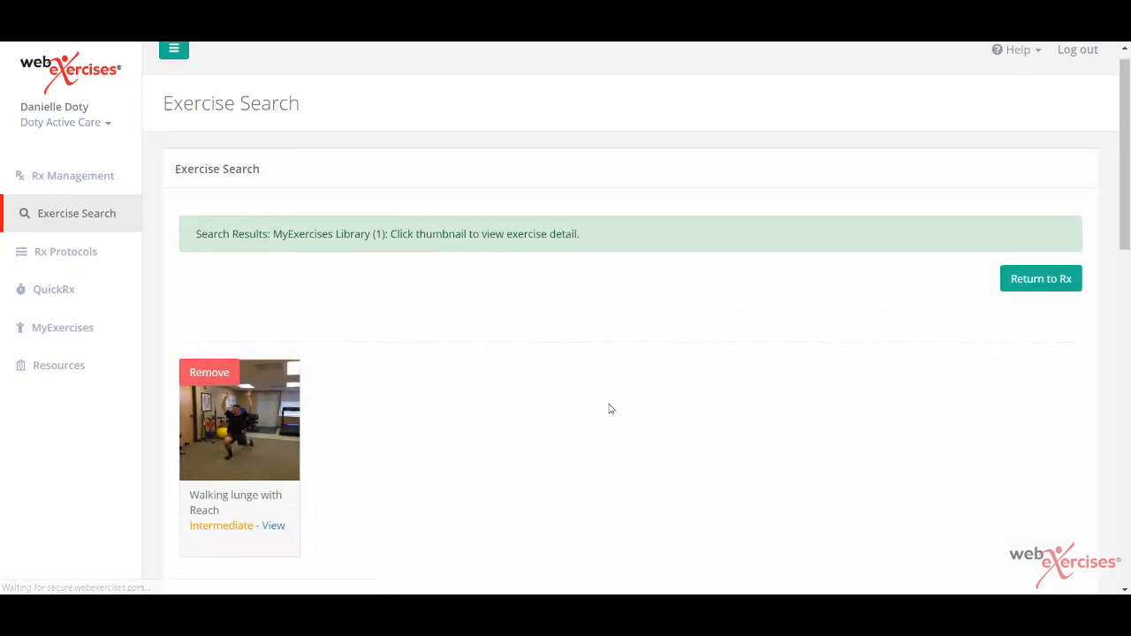
Return to the Rx from the exercise search and proceed to its detail page
{"action": "left_click", "coordinate": [1032, 280]}
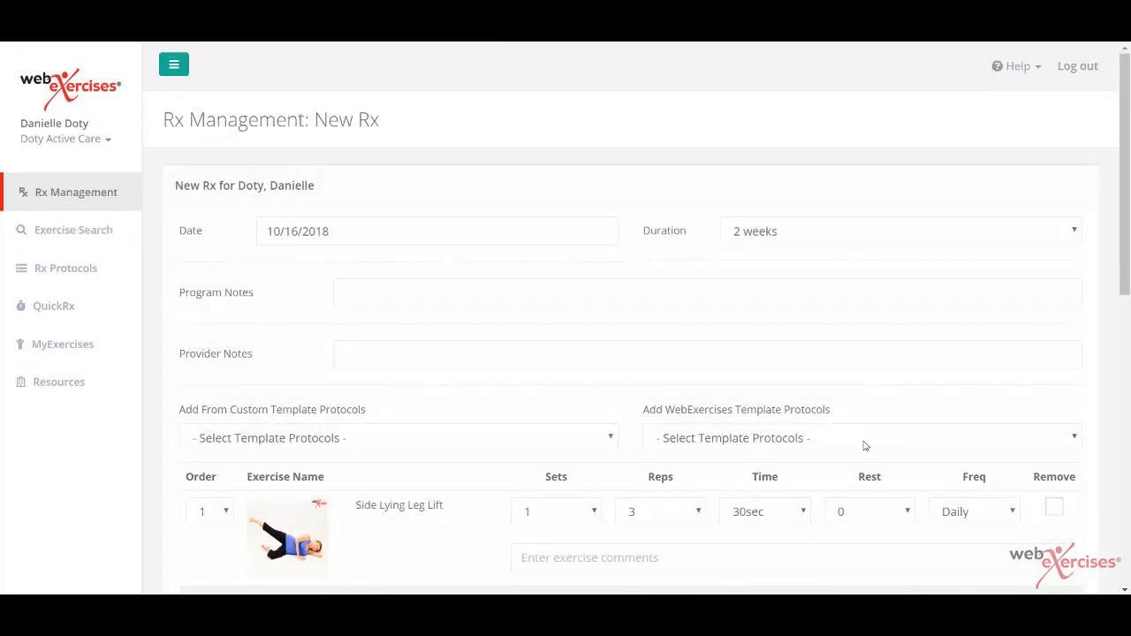
{"action": "scroll", "coordinate": [864, 445], "scroll_direction": "down", "scroll_amount": 5}
{"action": "scroll", "coordinate": [864, 445], "scroll_direction": "down", "scroll_amount": 3}
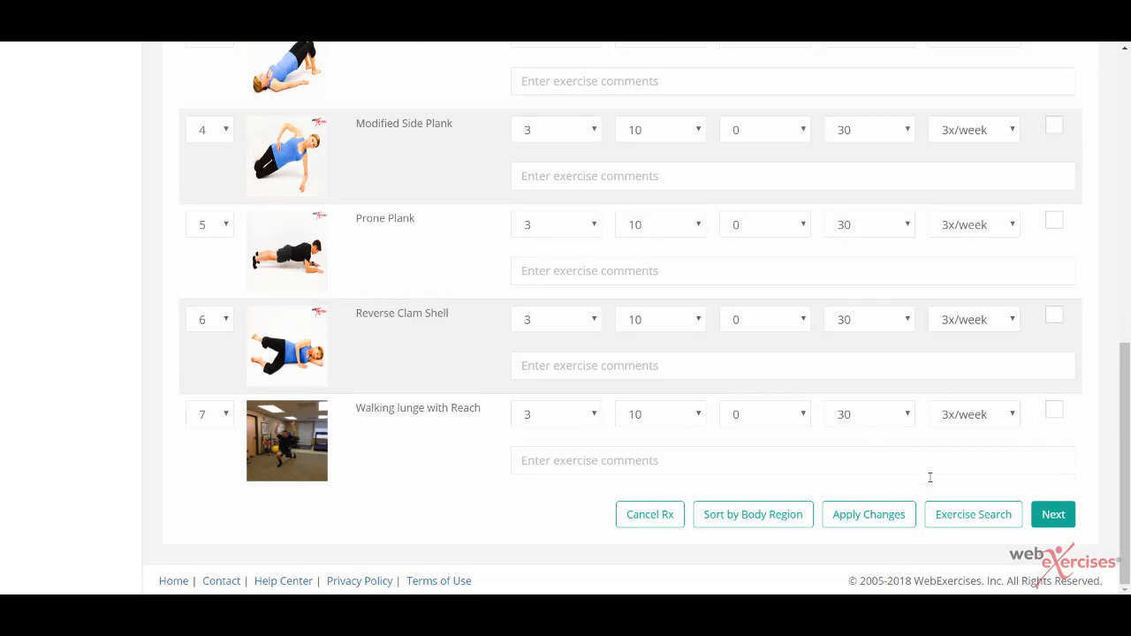
{"action": "left_click", "coordinate": [1052, 514]}
Review the exercises listed in the Rx detail and finish the Rx
{"action": "scroll", "coordinate": [1053, 520], "scroll_direction": "down", "scroll_amount": 1}
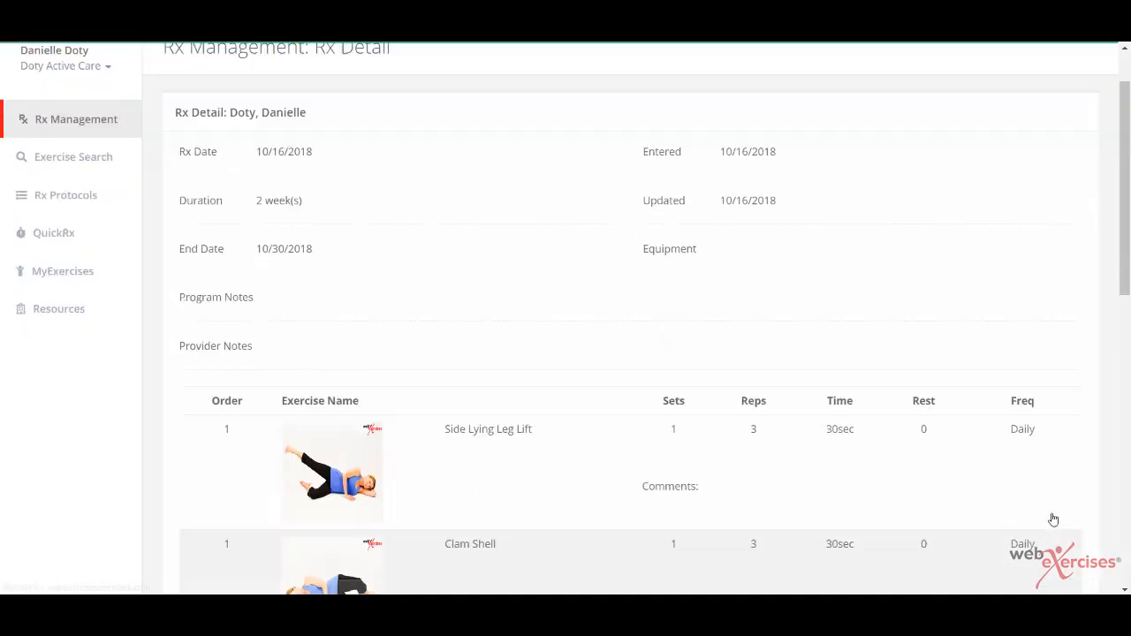
{"action": "scroll", "coordinate": [1053, 520], "scroll_direction": "down", "scroll_amount": 7}
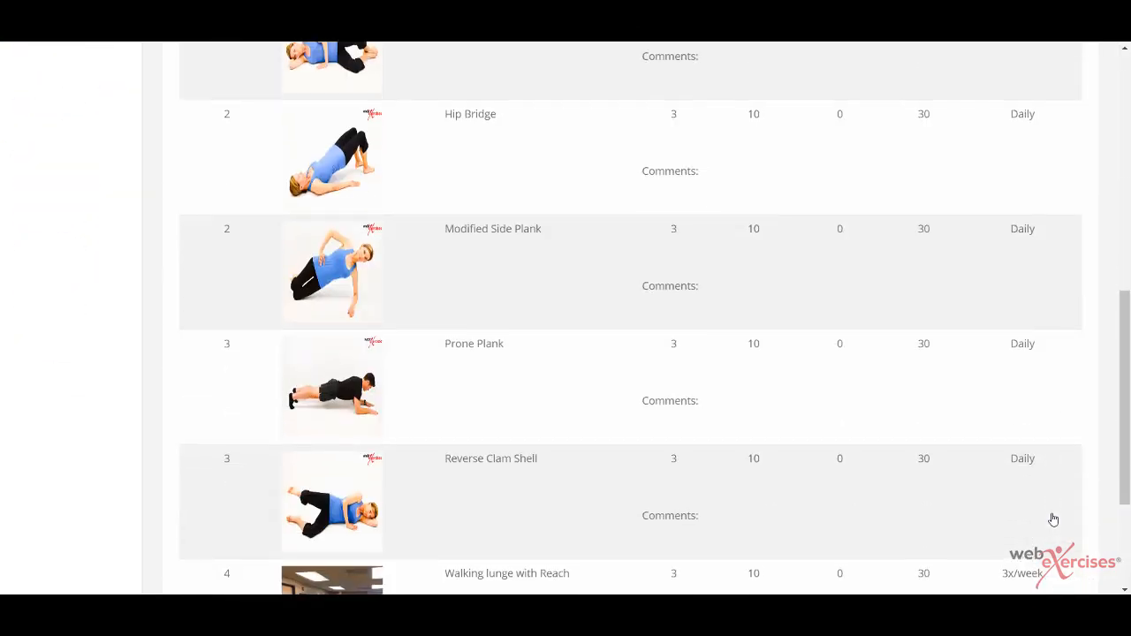
{"action": "scroll", "coordinate": [1053, 519], "scroll_direction": "down", "scroll_amount": 3}
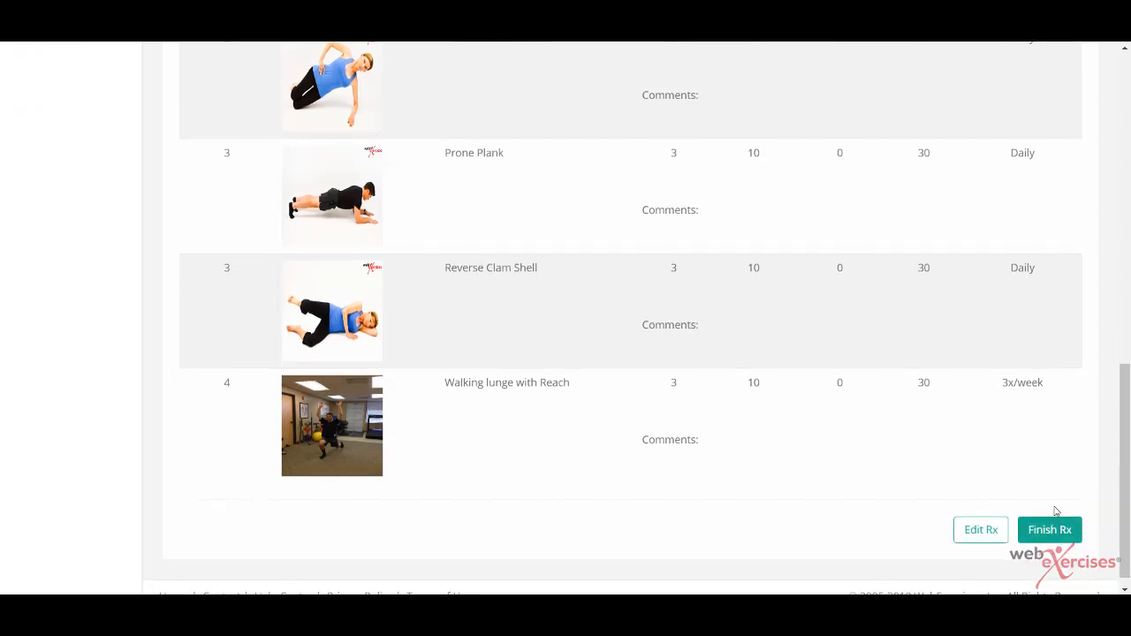
{"action": "left_click", "coordinate": [1062, 534]}
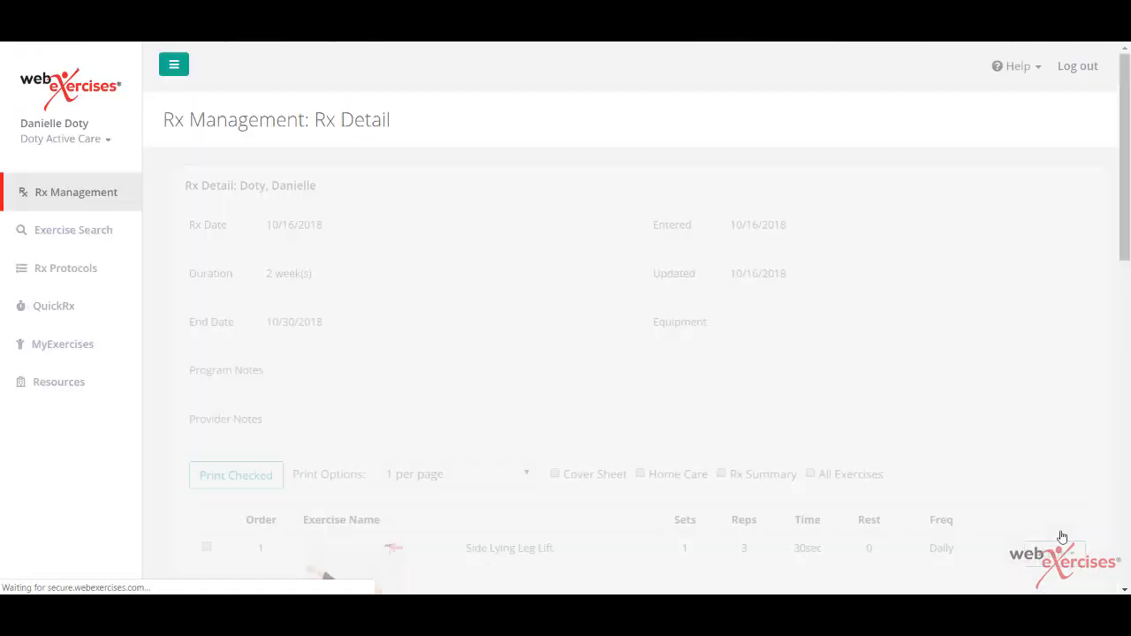
Copy the finished Rx's summary text to the clipboard and dismiss the confirmation
{"action": "scroll", "coordinate": [1062, 536], "scroll_direction": "down", "scroll_amount": 2}
{"action": "scroll", "coordinate": [1061, 536], "scroll_direction": "down", "scroll_amount": 2}
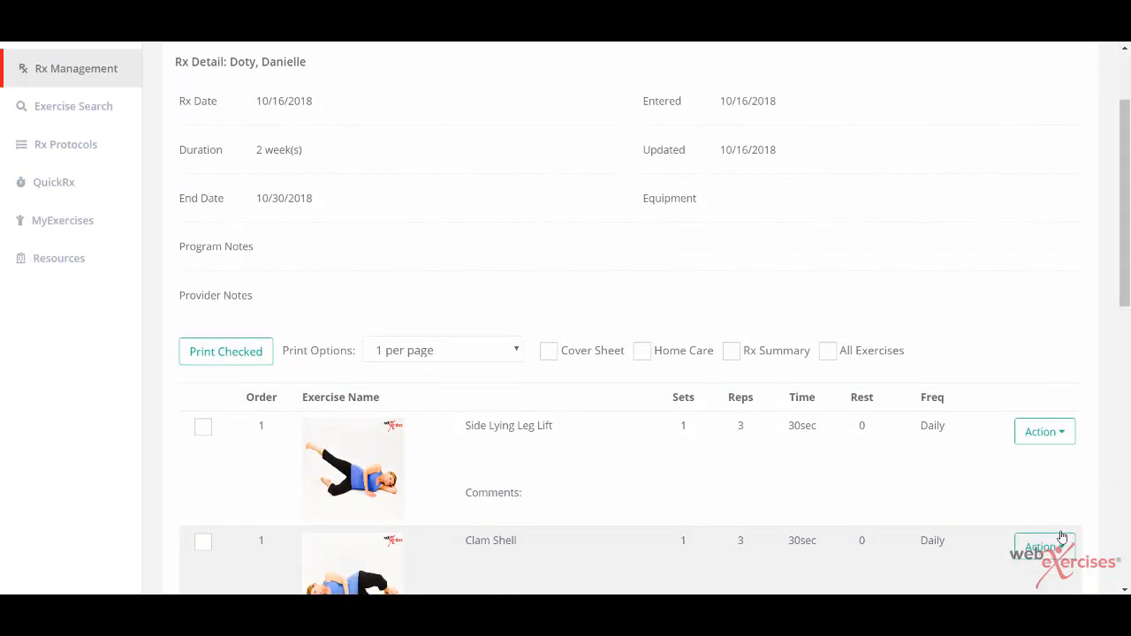
{"action": "scroll", "coordinate": [1062, 536], "scroll_direction": "down", "scroll_amount": 2}
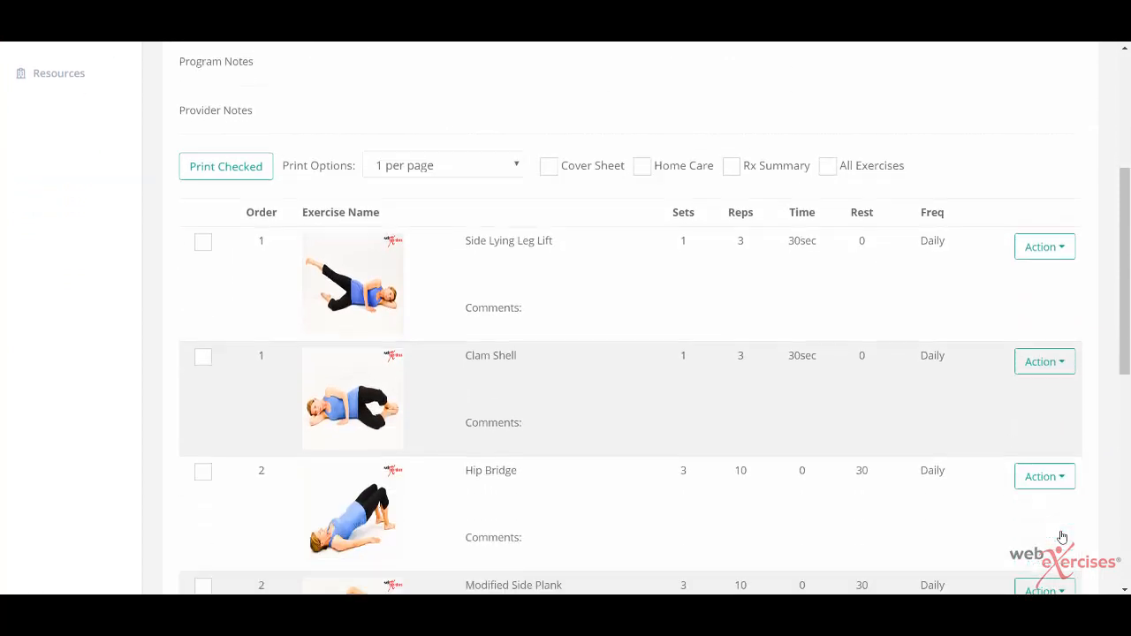
{"action": "scroll", "coordinate": [1061, 536], "scroll_direction": "down", "scroll_amount": 1}
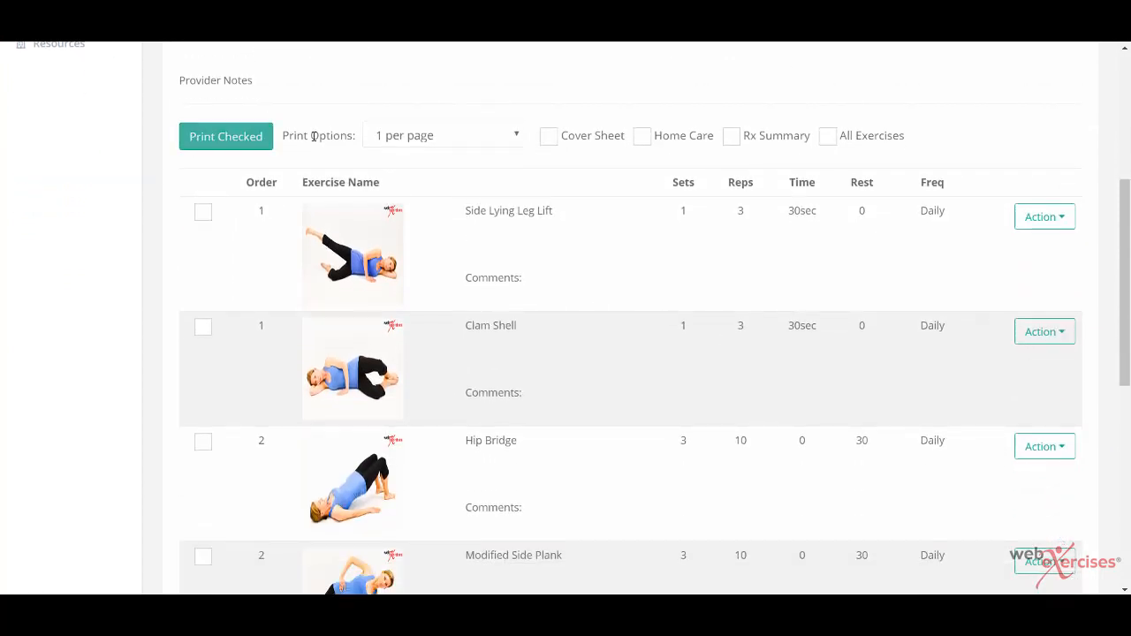
{"action": "scroll", "coordinate": [658, 158], "scroll_direction": "down", "scroll_amount": 5}
{"action": "scroll", "coordinate": [664, 159], "scroll_direction": "down", "scroll_amount": 4}
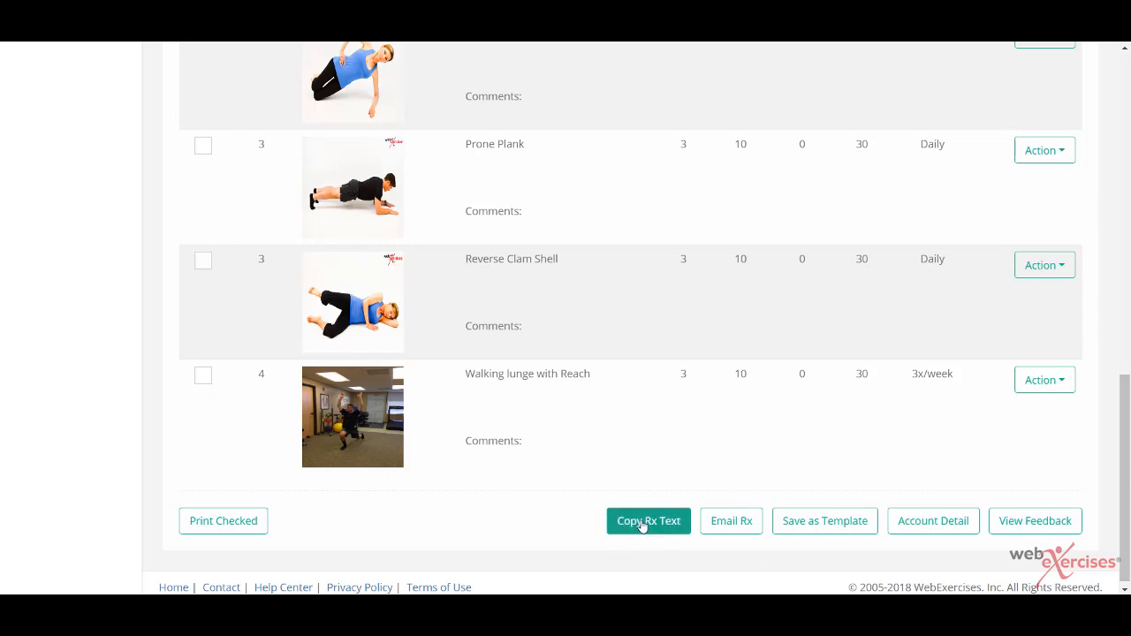
{"action": "mouse_move", "coordinate": [643, 526]}
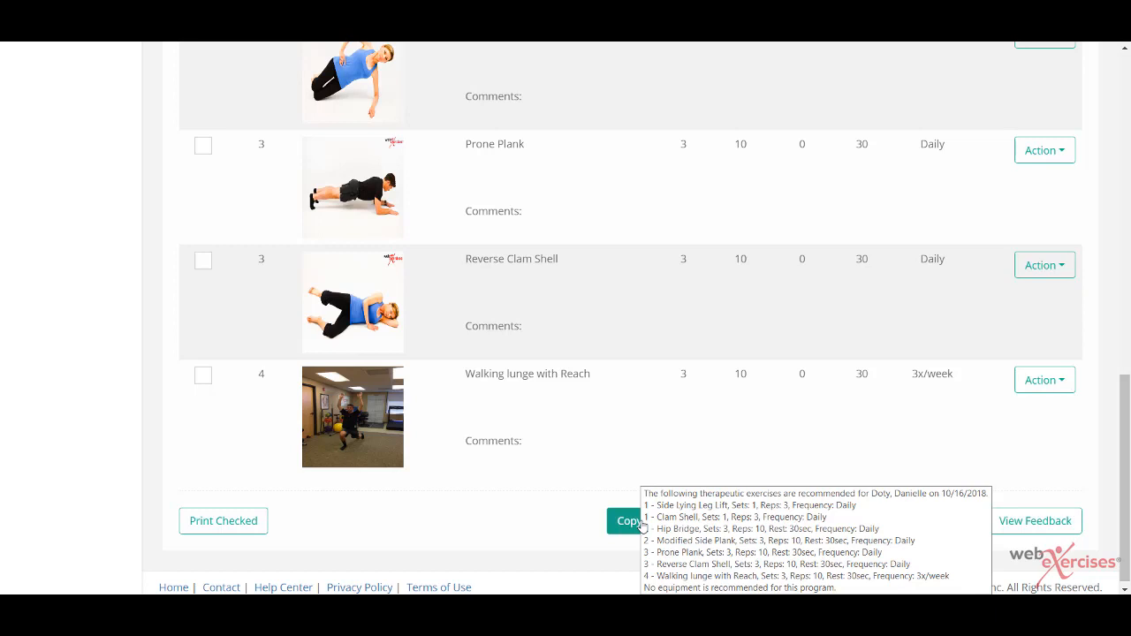
{"action": "left_click", "coordinate": [627, 529]}
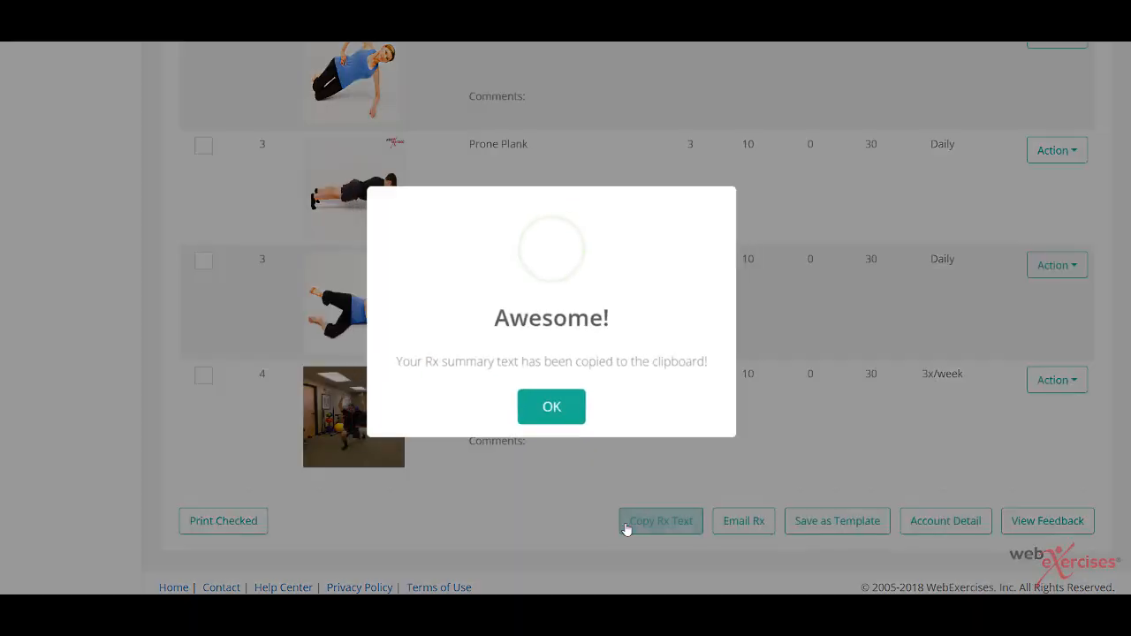
{"action": "left_click", "coordinate": [551, 420]}
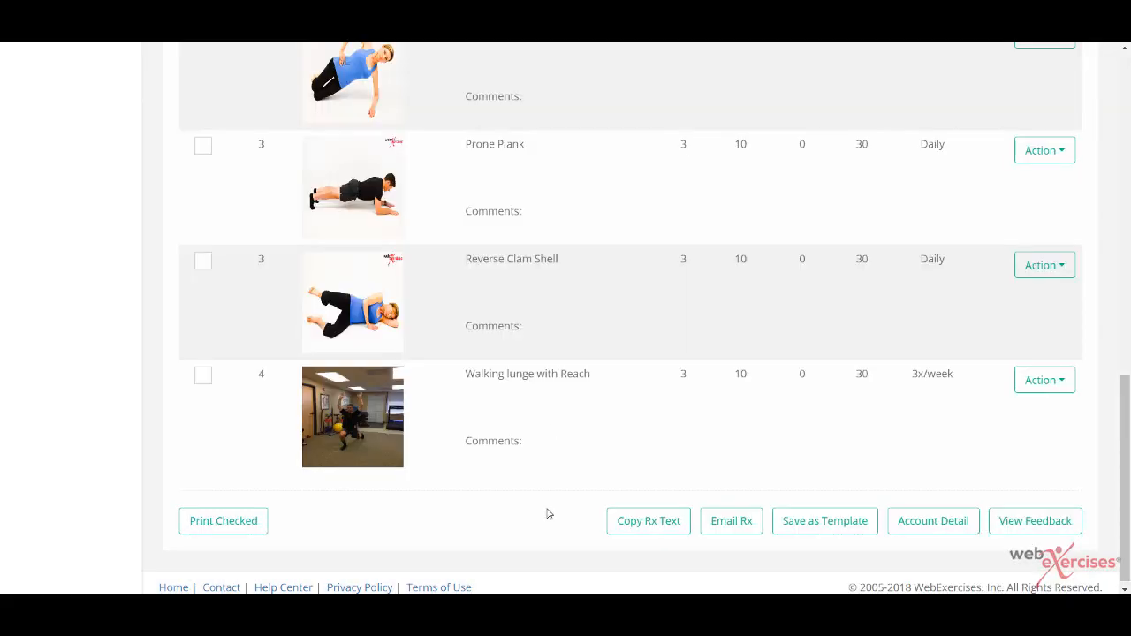
Email the Rx to the patient and check the recipient address in the confirmation
{"action": "left_click", "coordinate": [739, 531]}
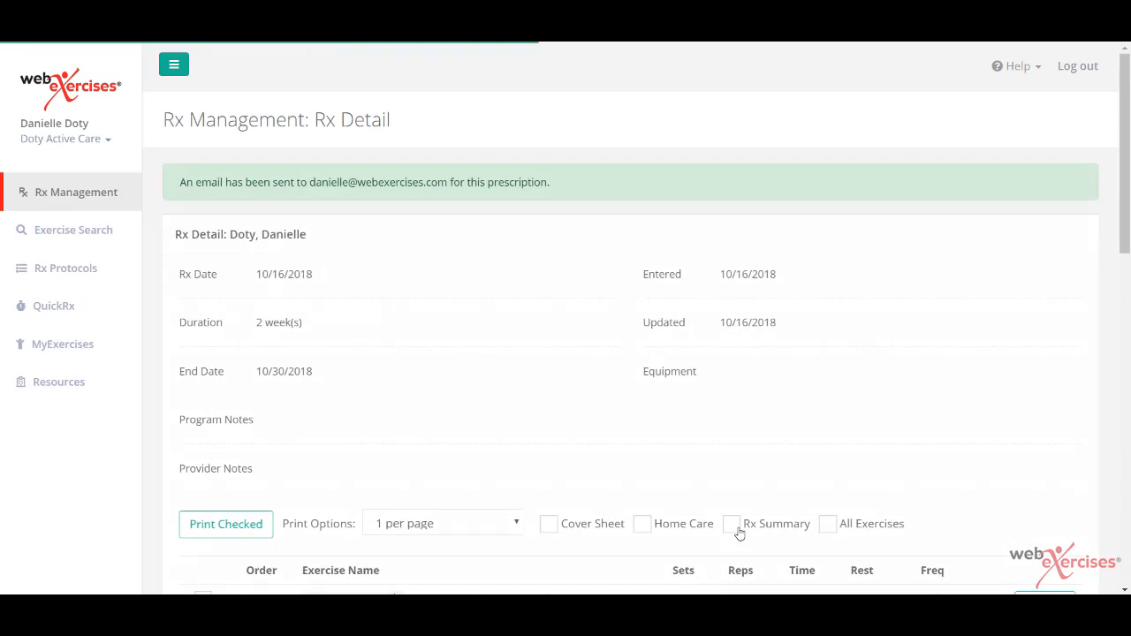
{"action": "left_click_drag", "start_coordinate": [310, 183], "coordinate": [447, 184]}
{"action": "left_click", "coordinate": [448, 476]}
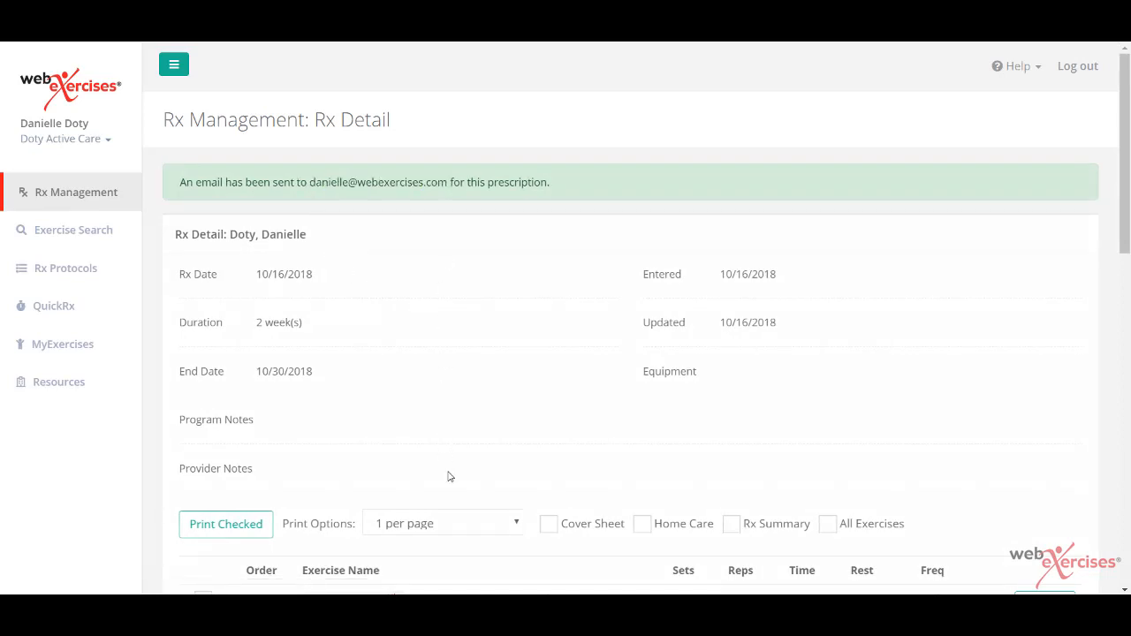
{"action": "scroll", "coordinate": [448, 476], "scroll_direction": "down", "scroll_amount": 3}
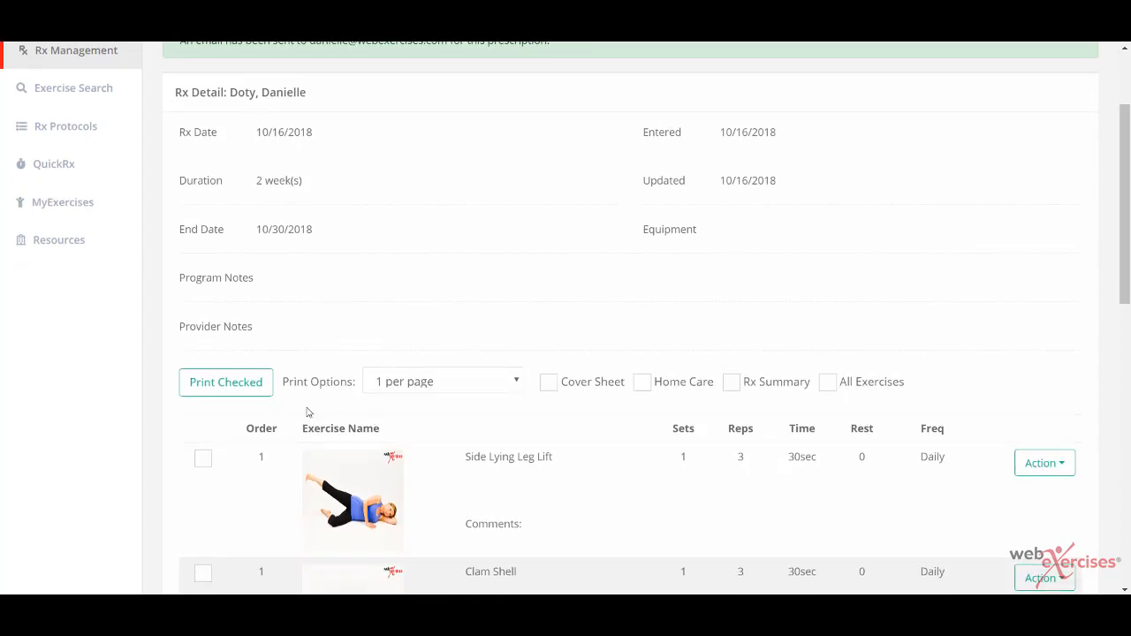
{"action": "scroll", "coordinate": [253, 481], "scroll_direction": "down", "scroll_amount": 2}
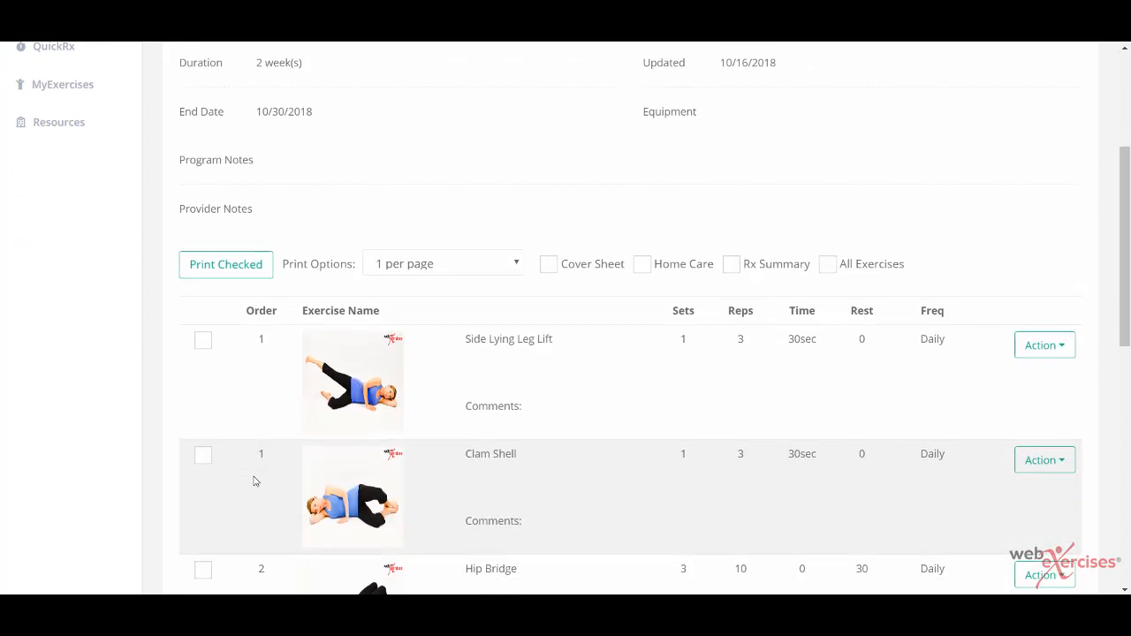
{"action": "left_click", "coordinate": [203, 341]}
{"action": "left_click", "coordinate": [204, 457]}
{"action": "left_click", "coordinate": [203, 457]}
{"action": "left_click", "coordinate": [203, 343]}
Select All Exercises for printing with 1 per page and open the print preview of the checked items
{"action": "left_click", "coordinate": [827, 267]}
{"action": "left_click", "coordinate": [516, 264]}
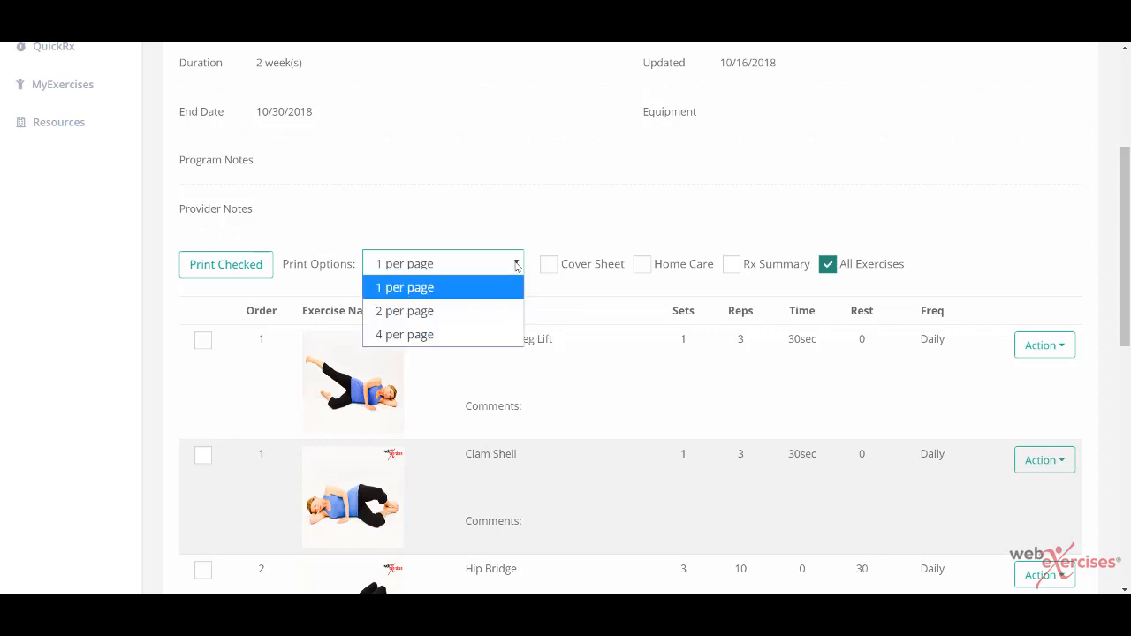
{"action": "left_click", "coordinate": [516, 287]}
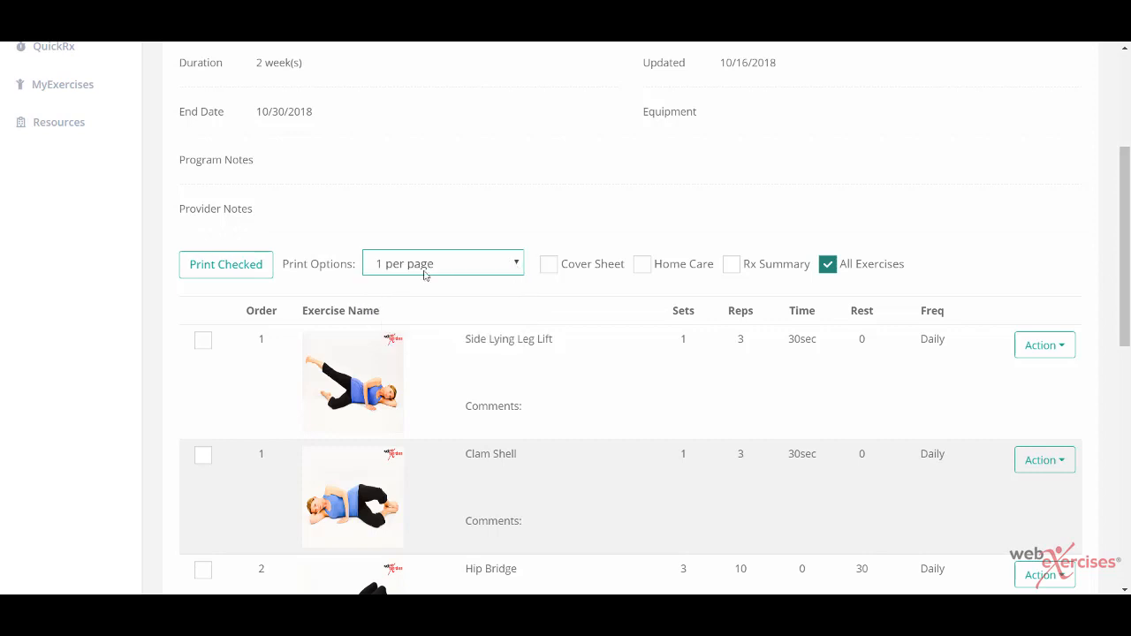
{"action": "left_click", "coordinate": [221, 265]}
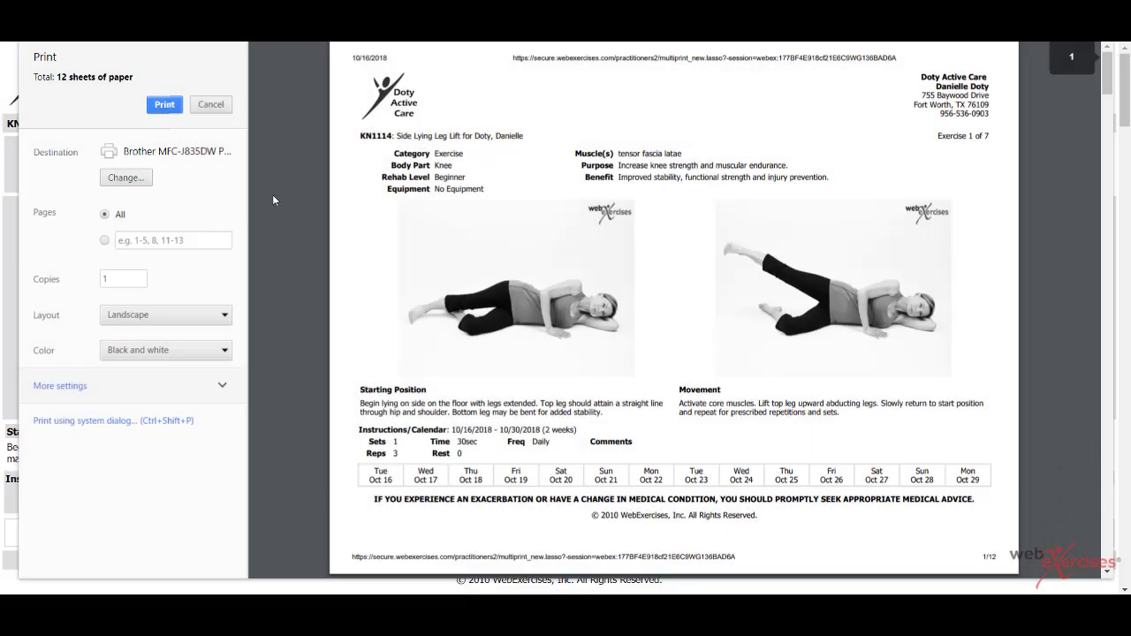
View the available print destinations without choosing one and cancel the print dialog
{"action": "left_click", "coordinate": [125, 178]}
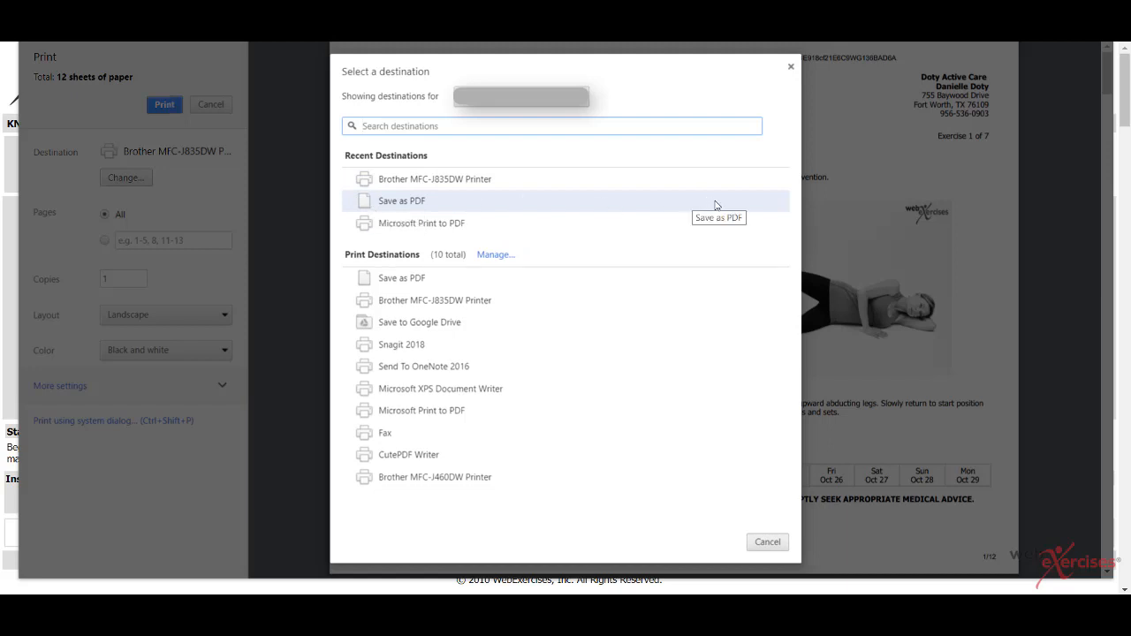
{"action": "left_click", "coordinate": [791, 66]}
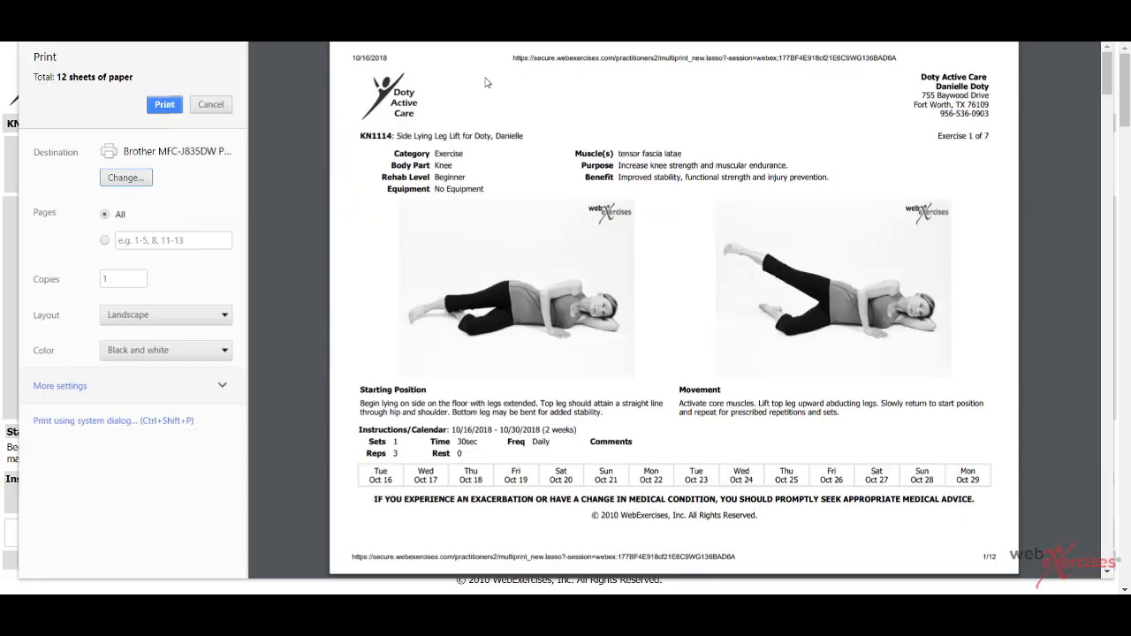
{"action": "left_click", "coordinate": [211, 106]}
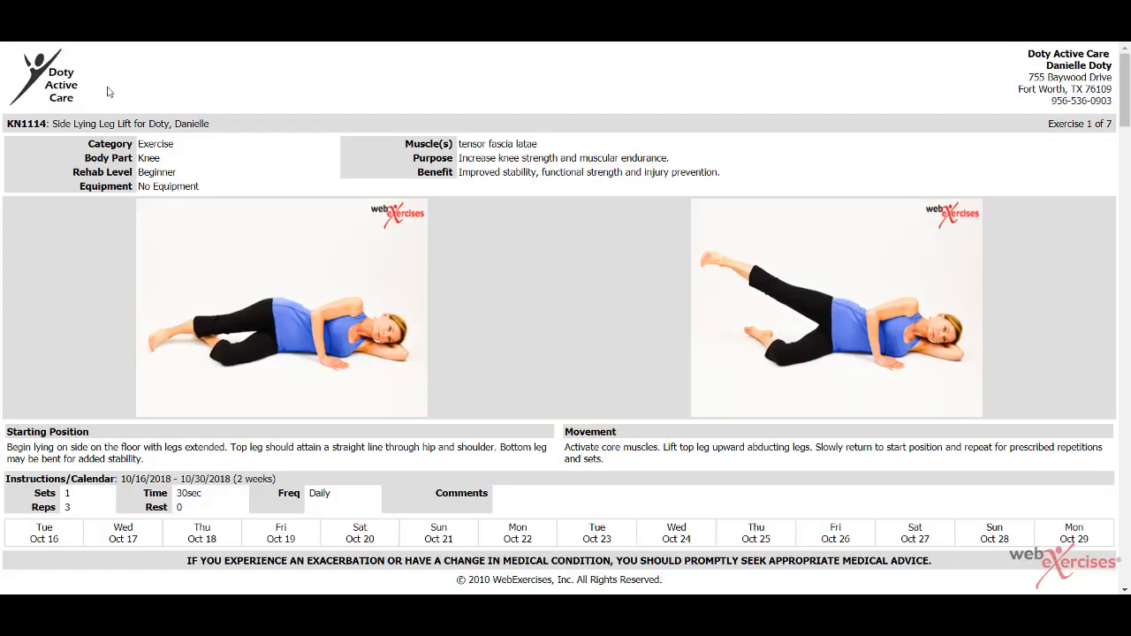